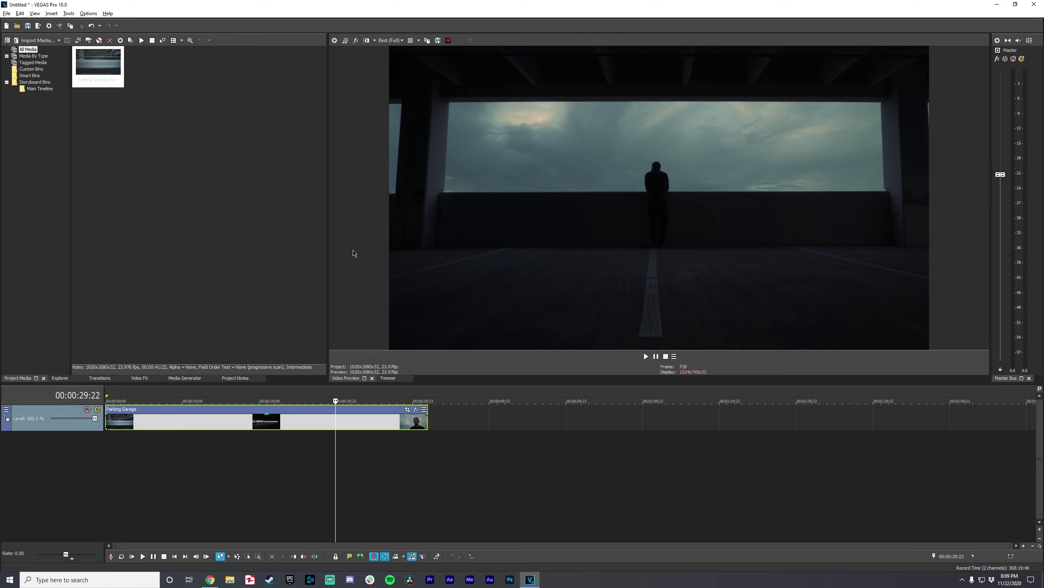
Scrub through the Parking Garage clip, including the stairwell shot, and play briefly from about 00:00:29
click(366, 421)
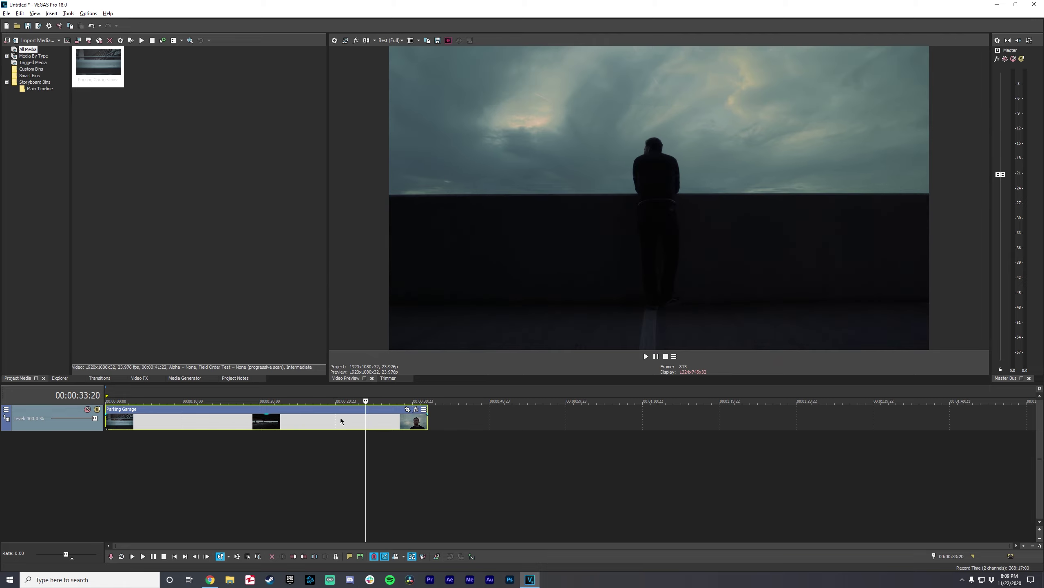
click(347, 420)
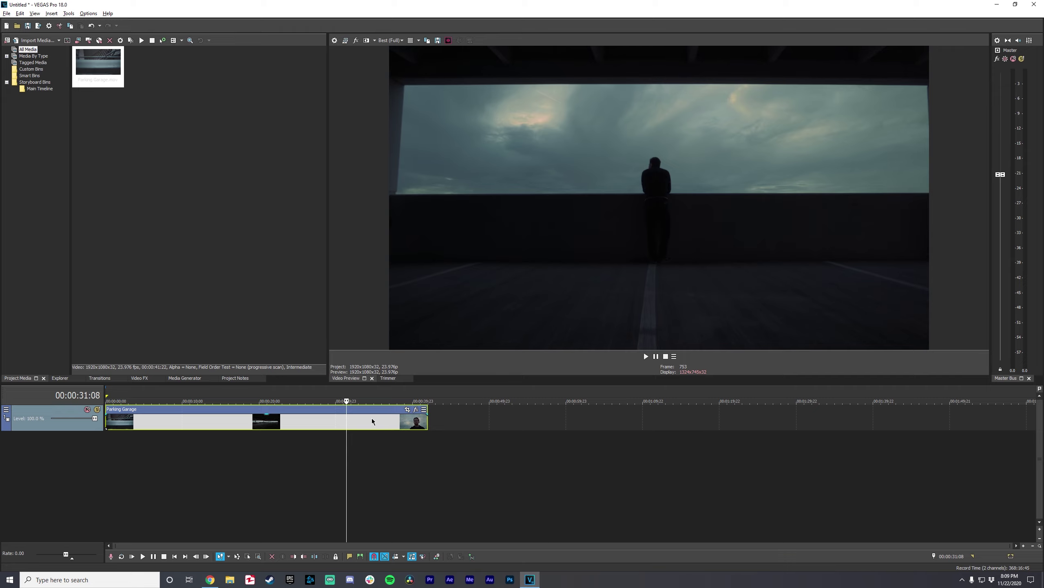
click(342, 422)
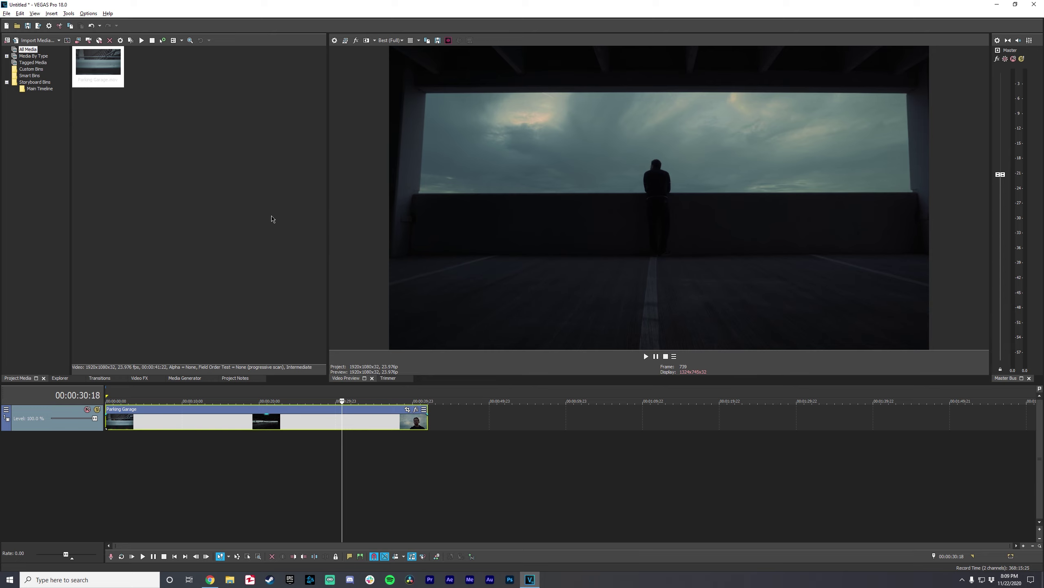
click(235, 420)
click(167, 428)
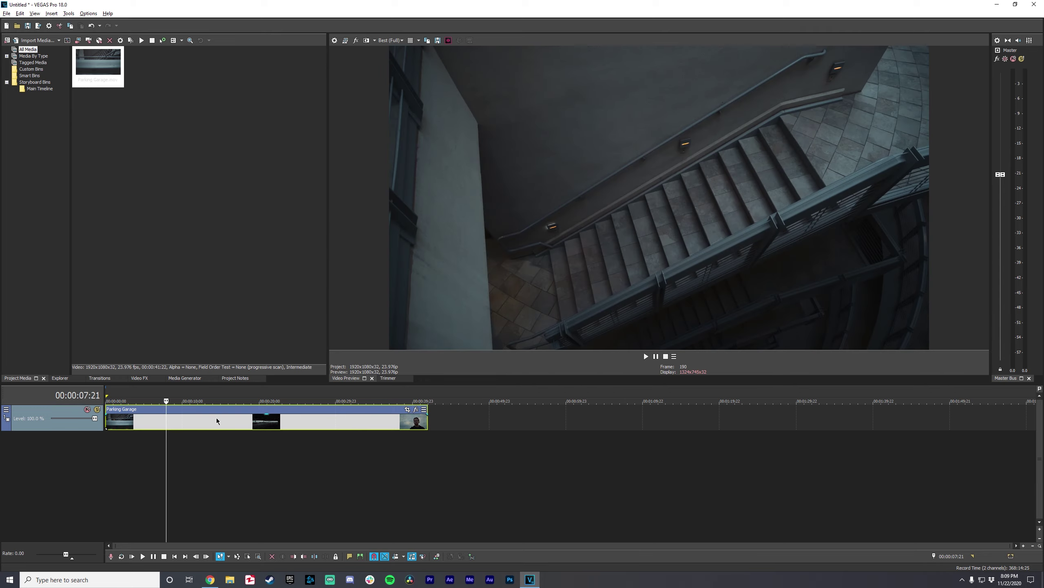
click(206, 427)
click(331, 436)
key(space)
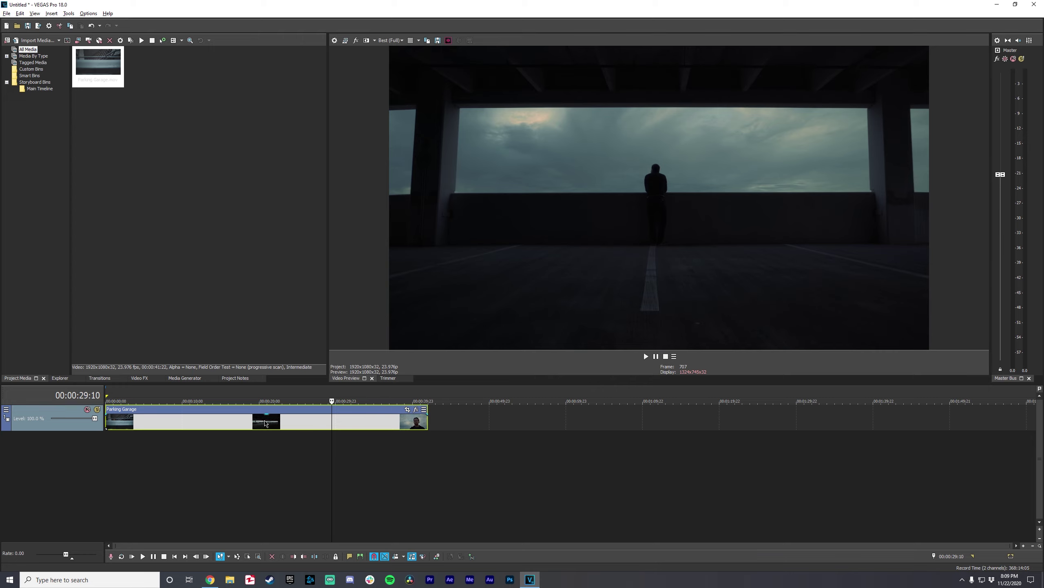
key(space)
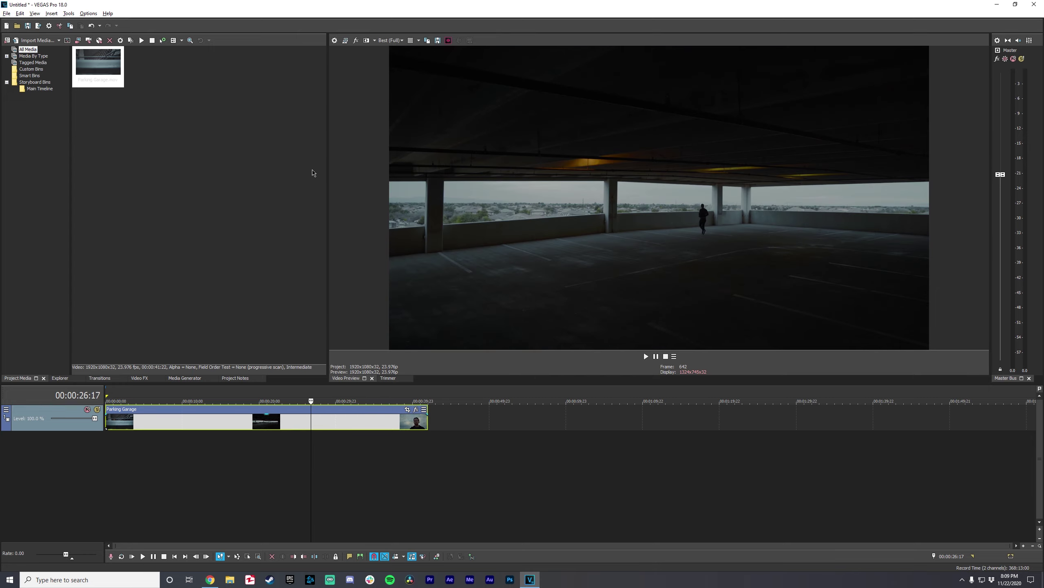
Set full-resolution rendering quality to Best, keep deinterlace None and resample disabled, view audio, then cancel
click(334, 41)
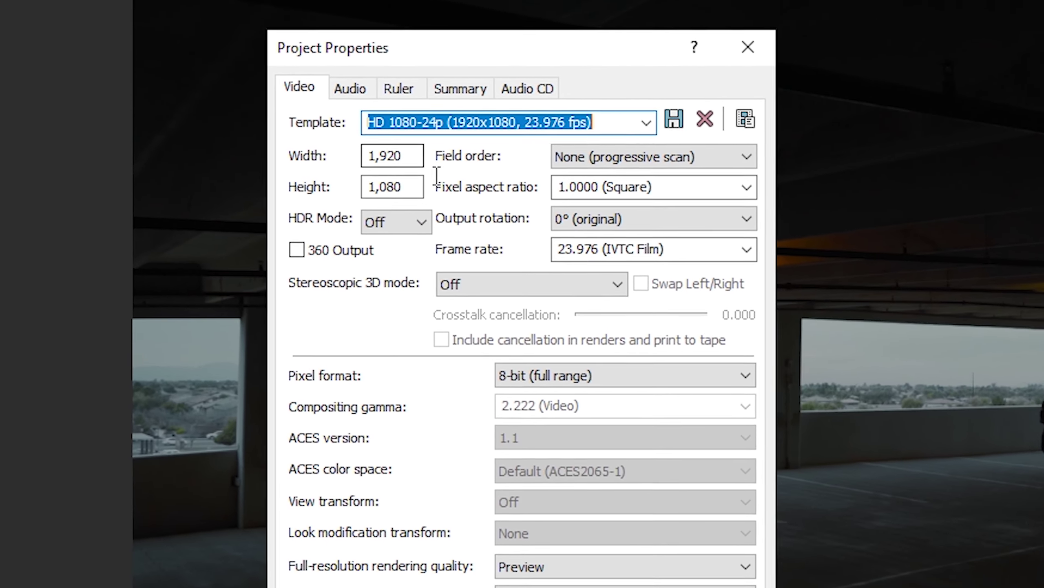
key(Tab)
key(Tab)
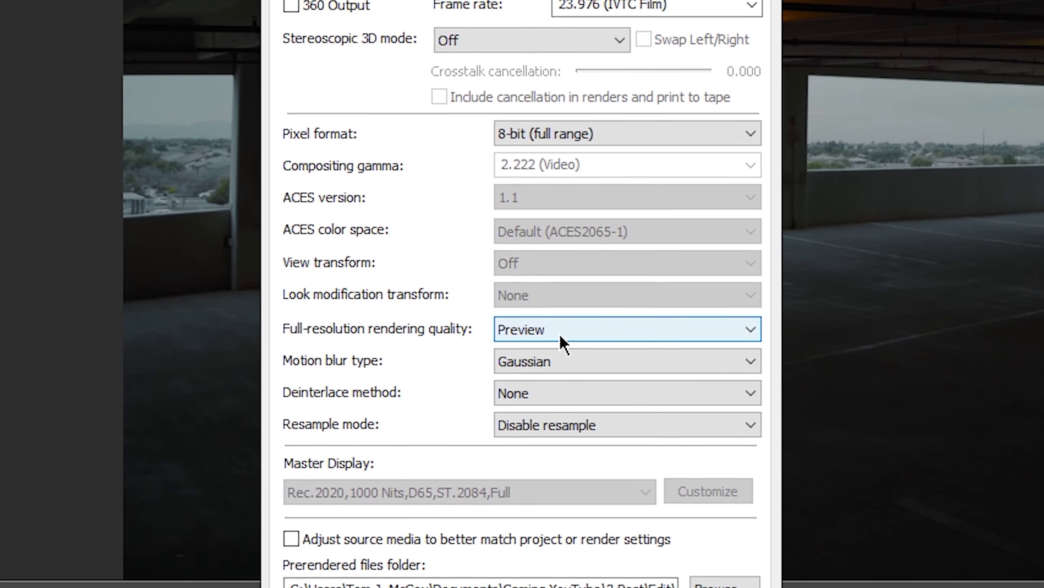
click(562, 336)
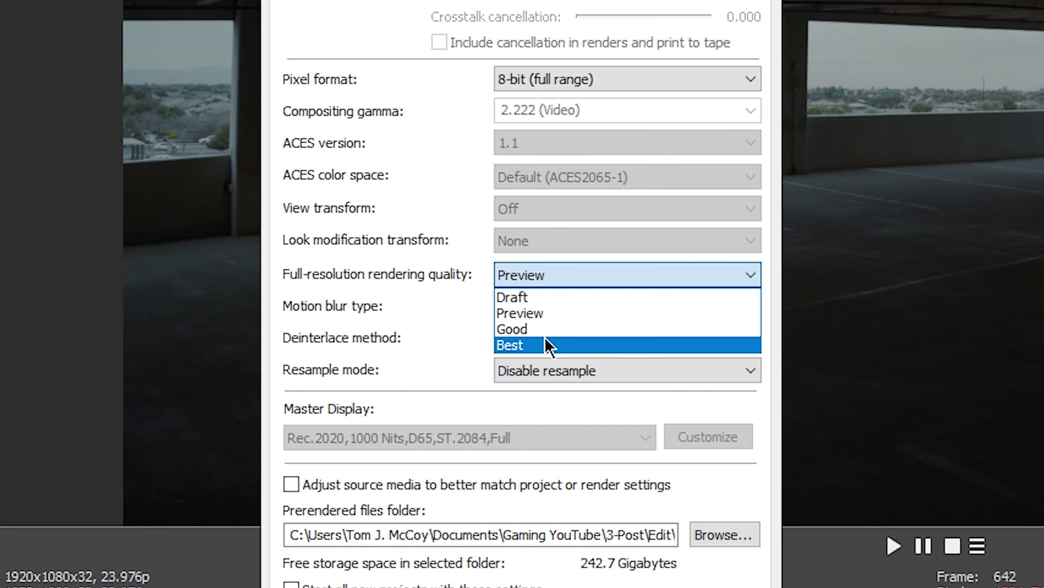
click(548, 397)
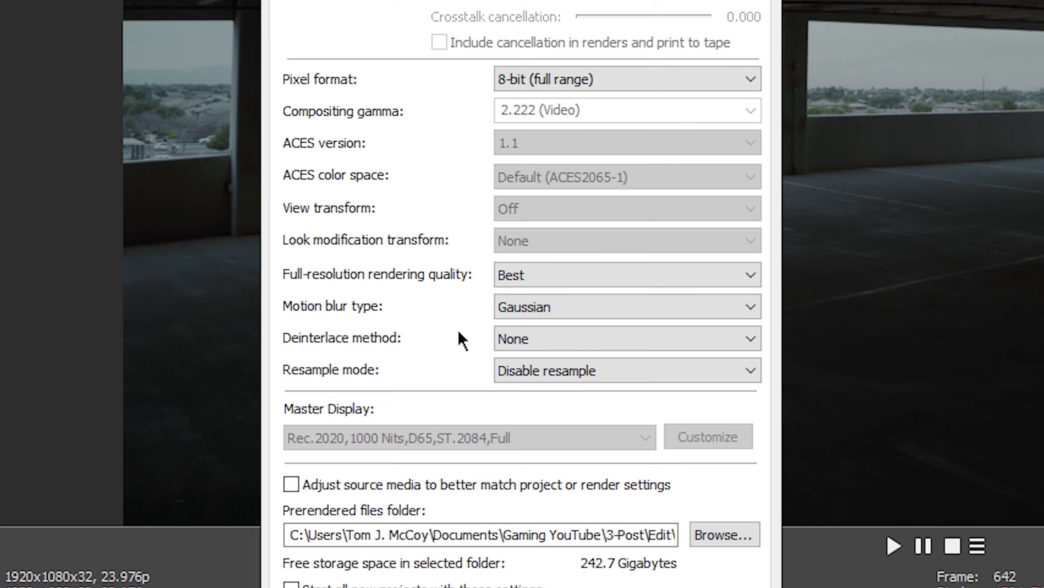
click(579, 338)
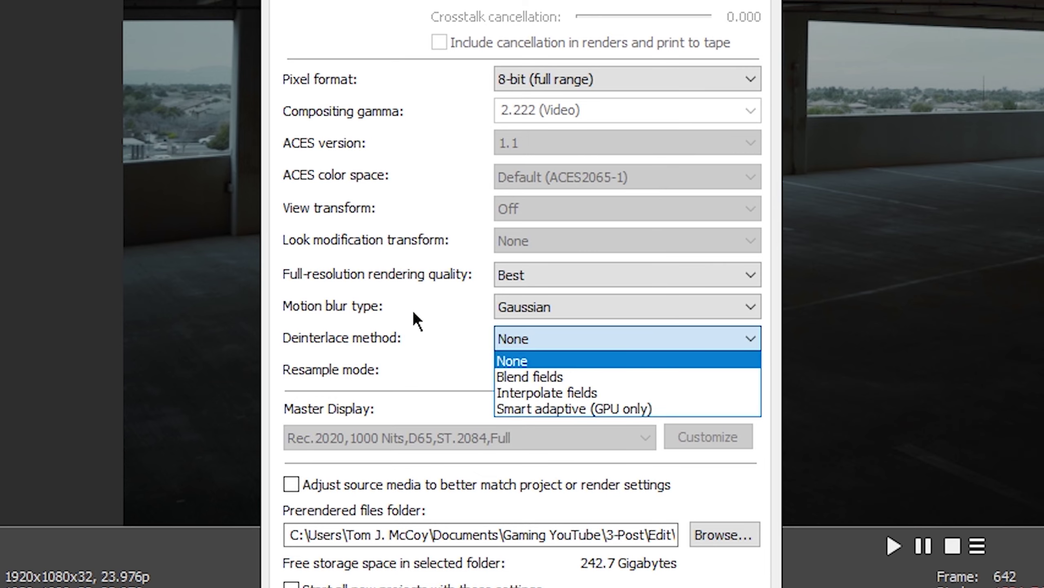
click(420, 323)
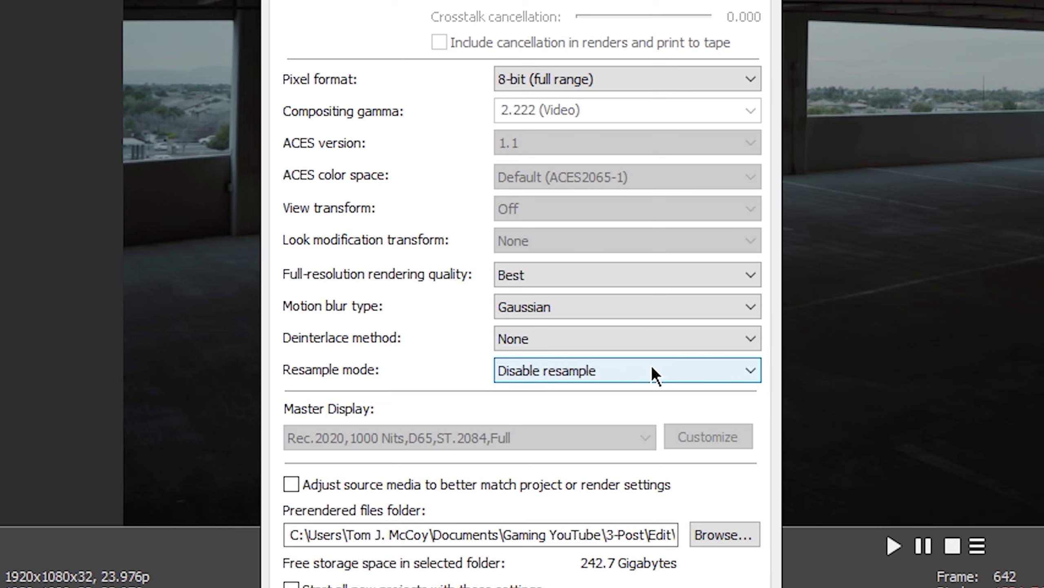
click(653, 372)
click(416, 326)
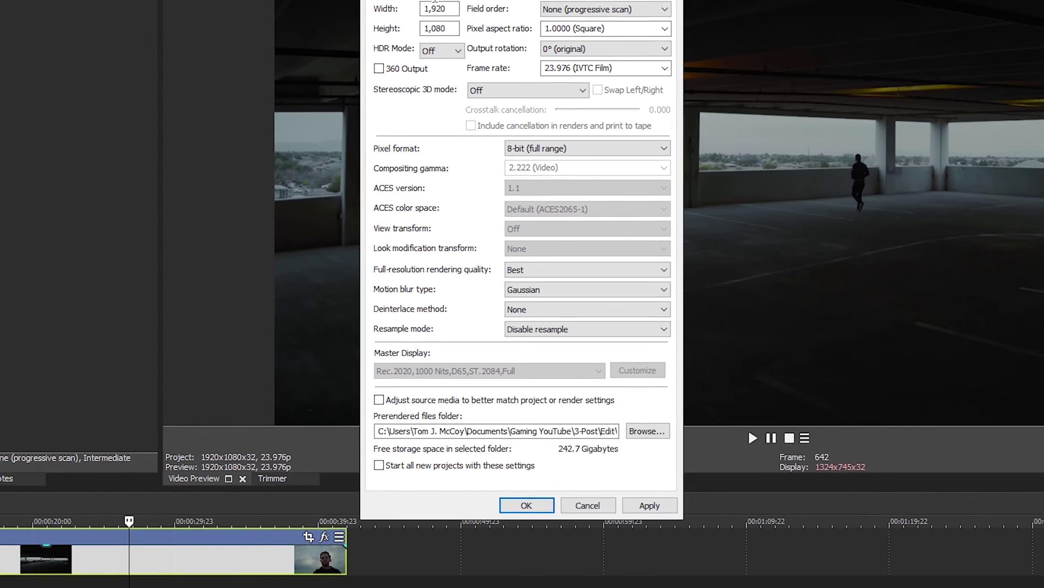
click(436, 31)
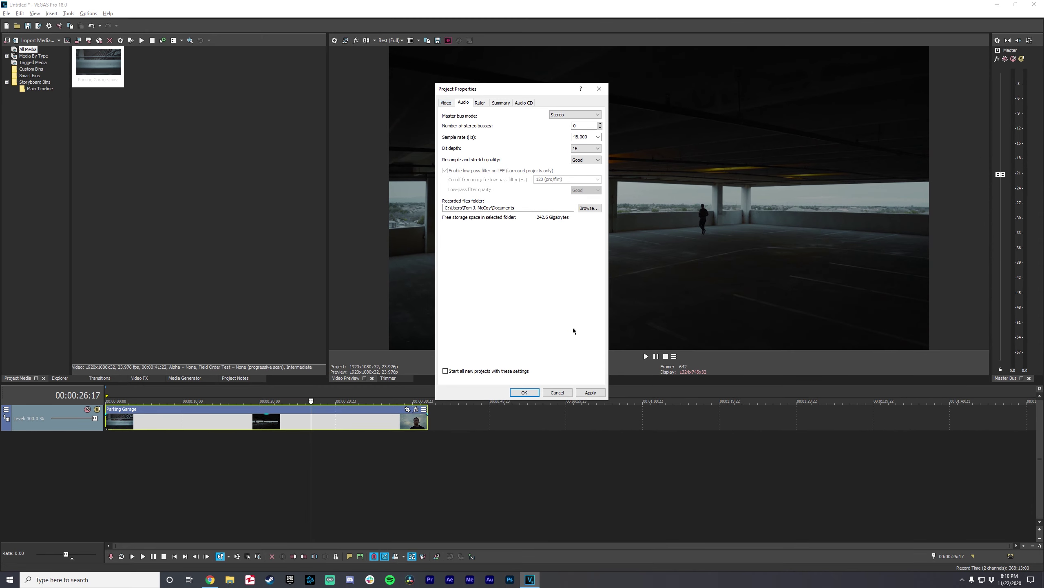
click(556, 392)
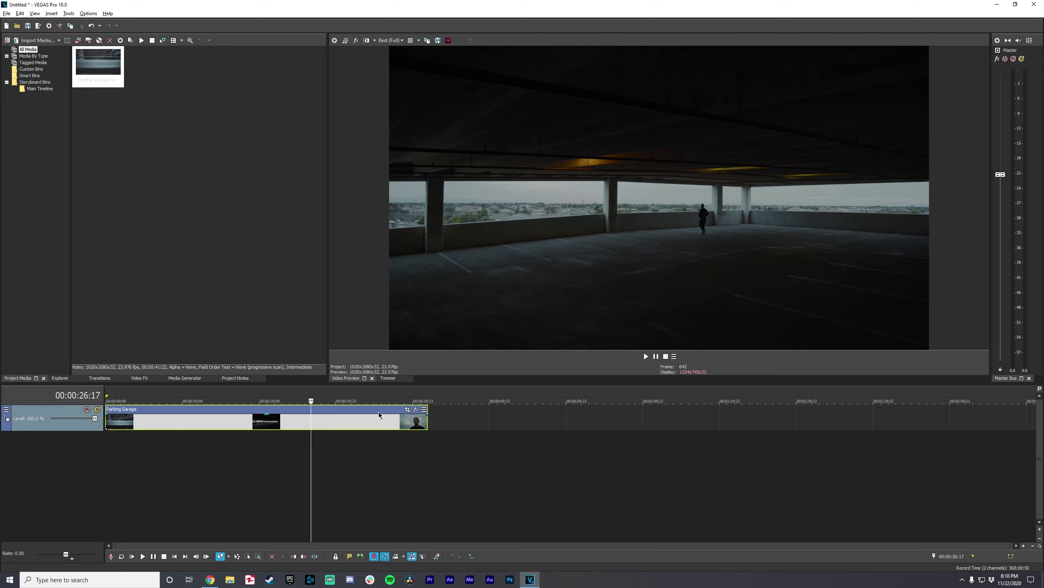
Drag the loop region's end to the clip's end and park the playhead at 00:00:06:03
drag(308, 397, 429, 400)
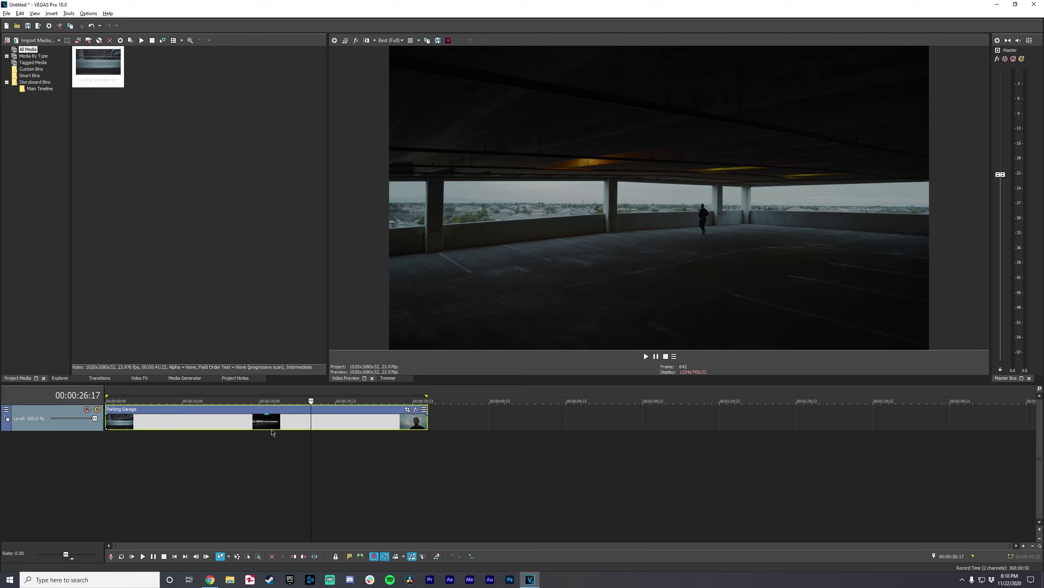
click(152, 398)
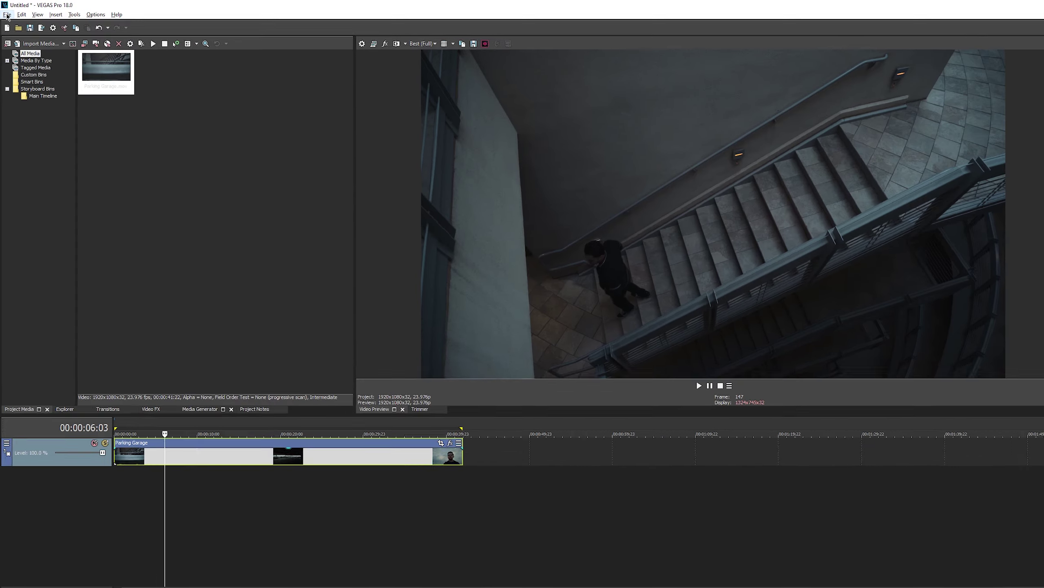
Choose Render As from the File menu
click(5, 13)
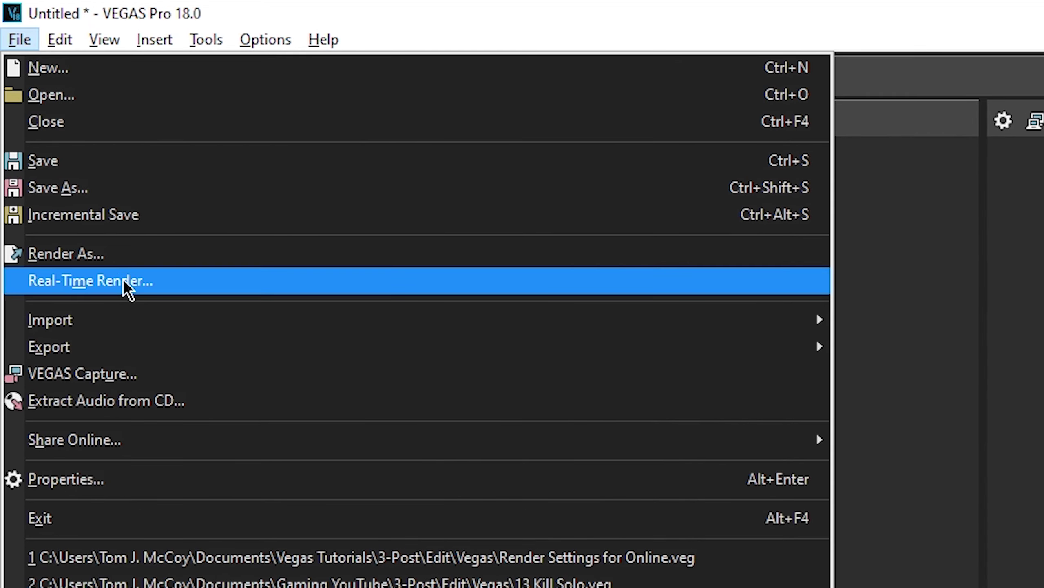
mouse_move(801, 320)
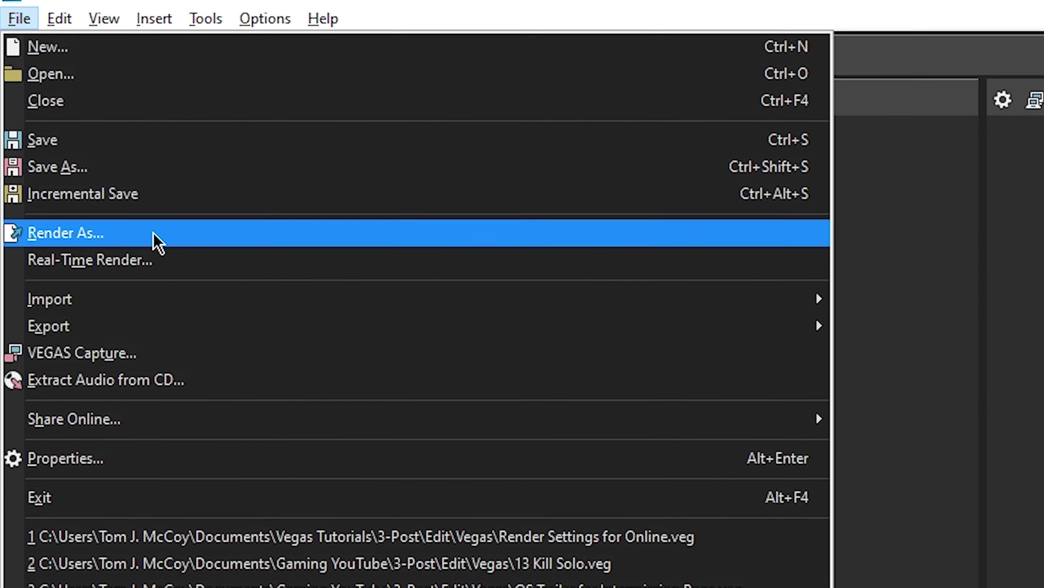
Compare Sony AVC/MVC, then settle on MAGIX AVC/AAC MP4 with the Internet UHD 2160p 59.94 fps template
click(130, 235)
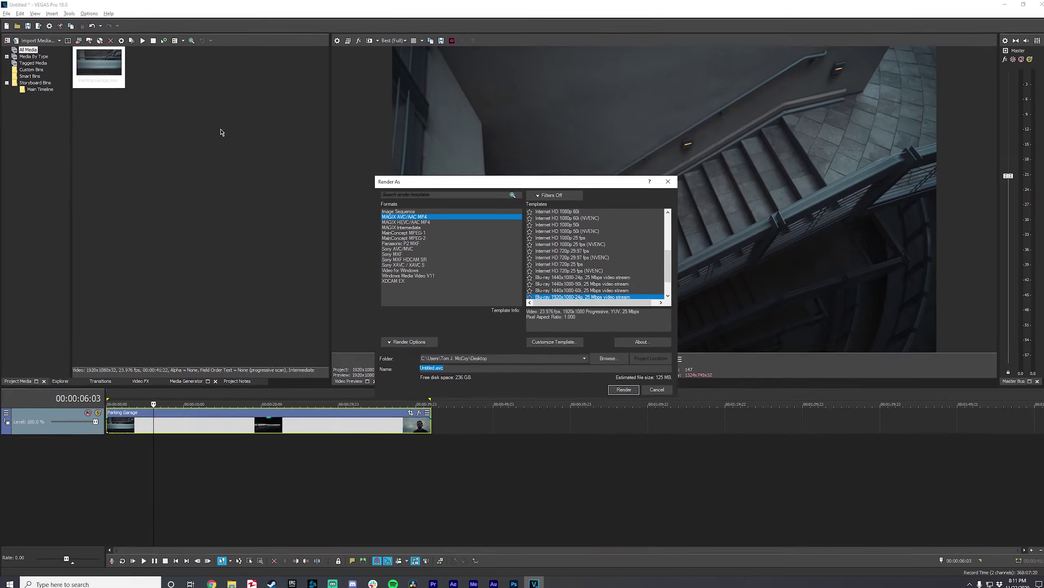
drag(456, 182, 445, 156)
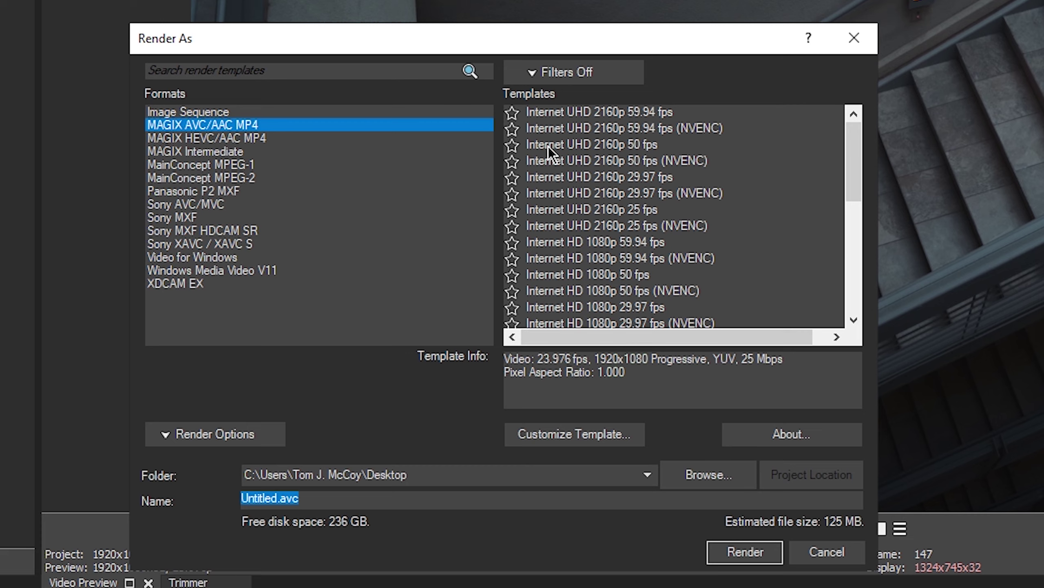
click(255, 204)
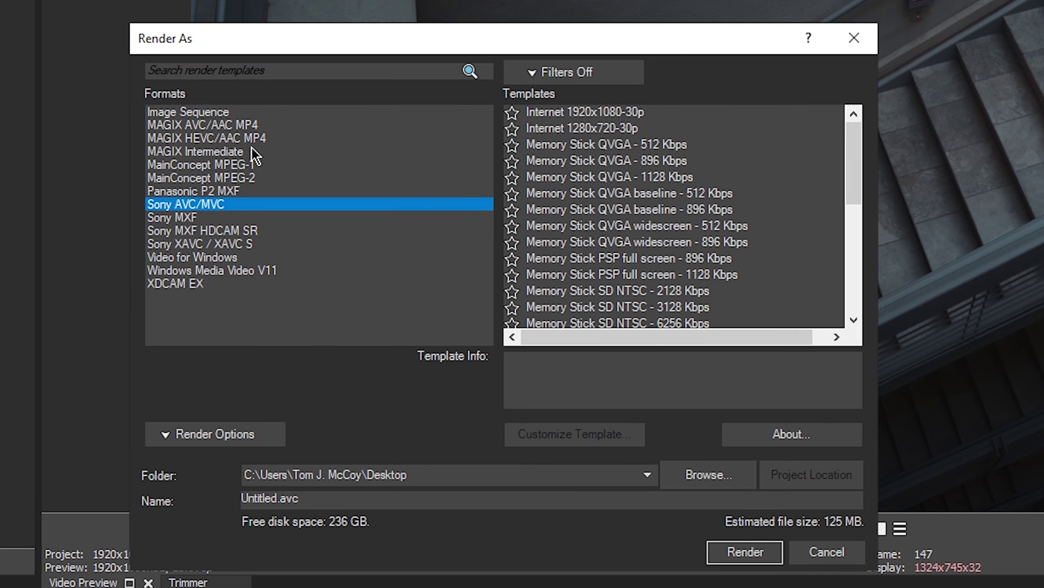
click(270, 126)
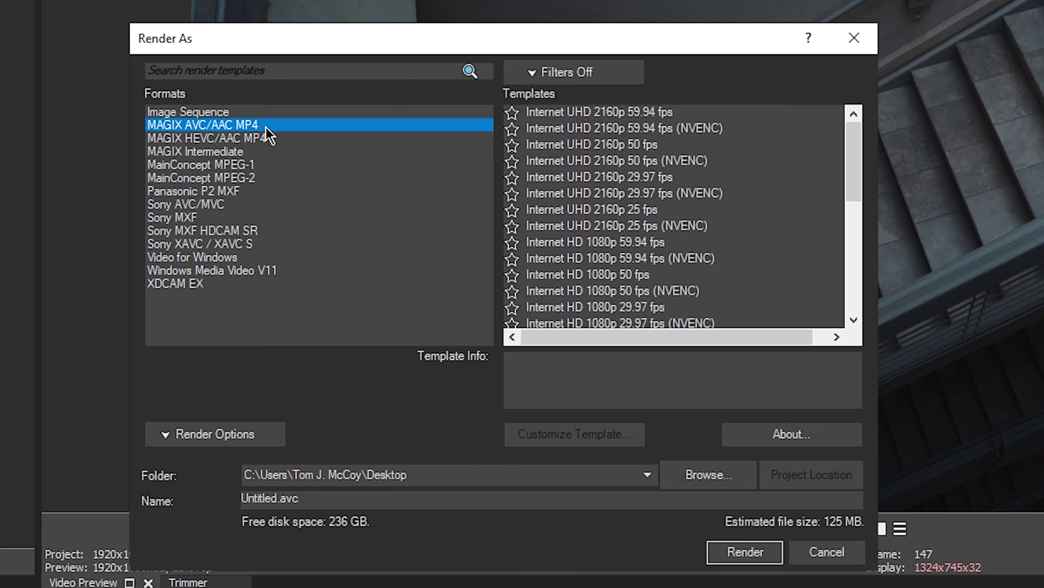
click(245, 205)
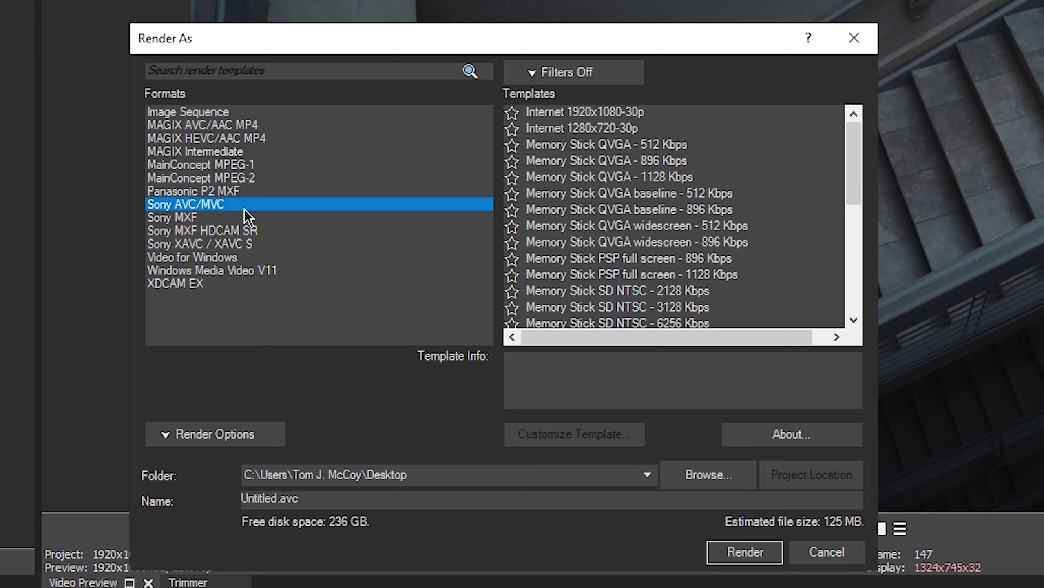
click(271, 124)
click(642, 117)
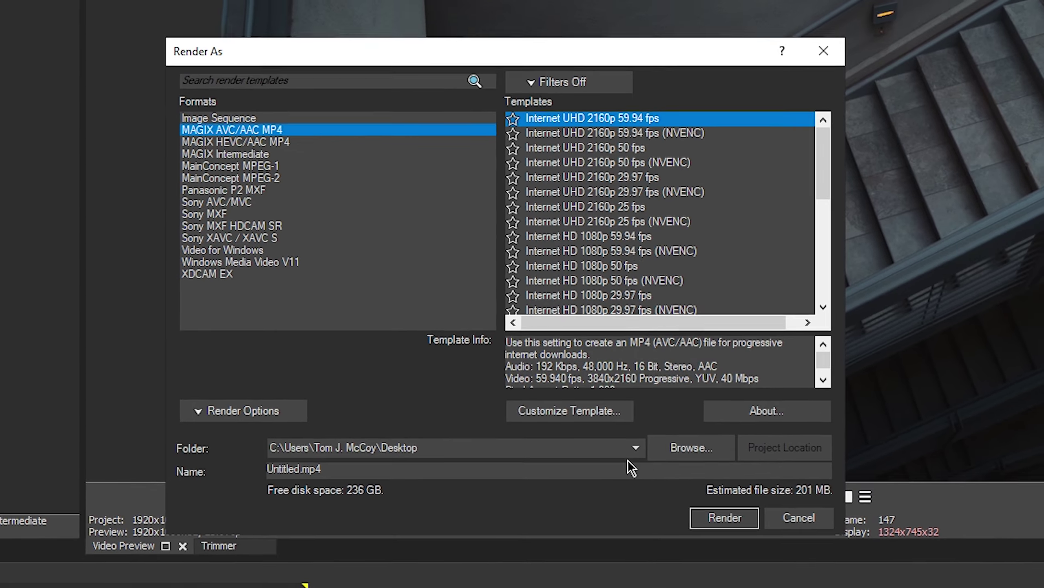
Switch to the Sony AVC/MVC Memory Stick PSP full screen - 1128 Kbps template
click(575, 433)
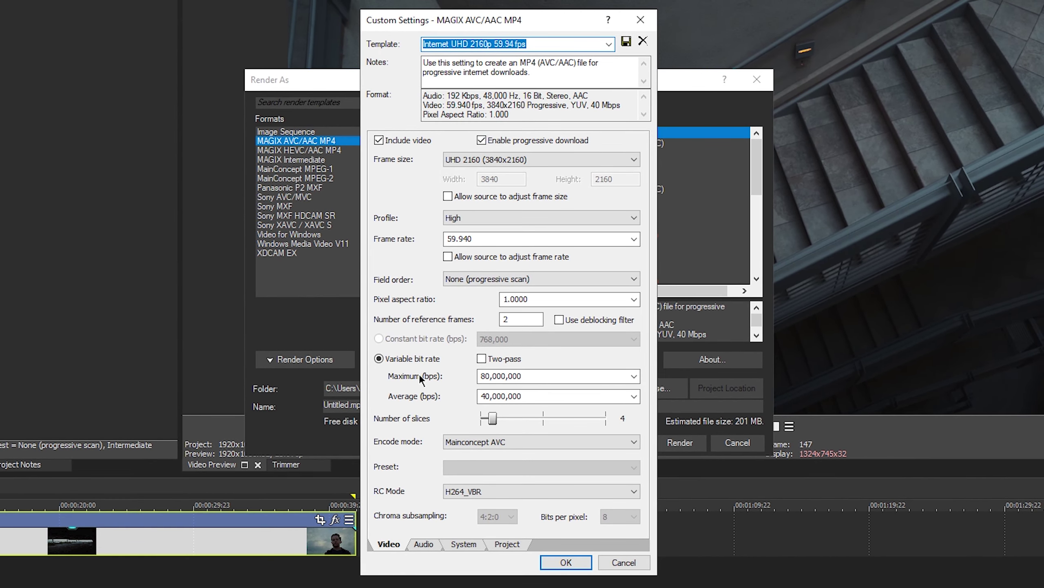
click(624, 562)
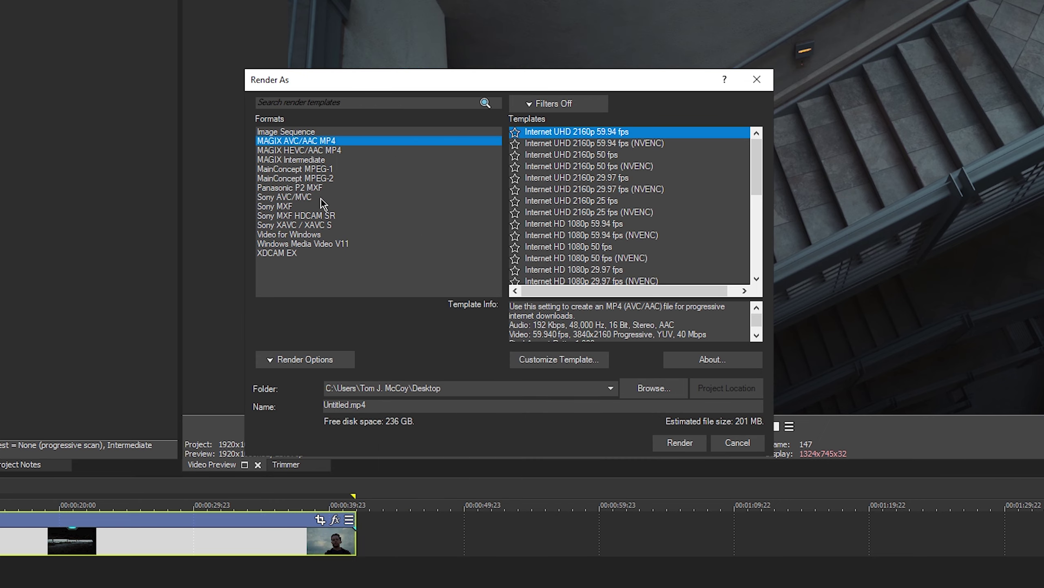
click(321, 199)
click(610, 249)
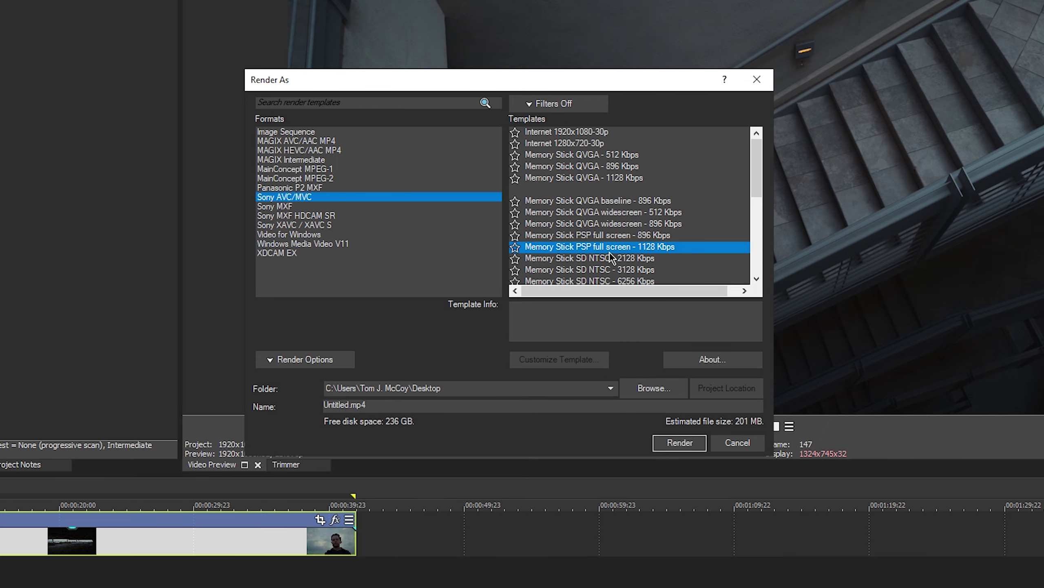
Inspect the PSP template's pixel aspect ratio and Stereo audio coding, then cancel without changes
click(559, 359)
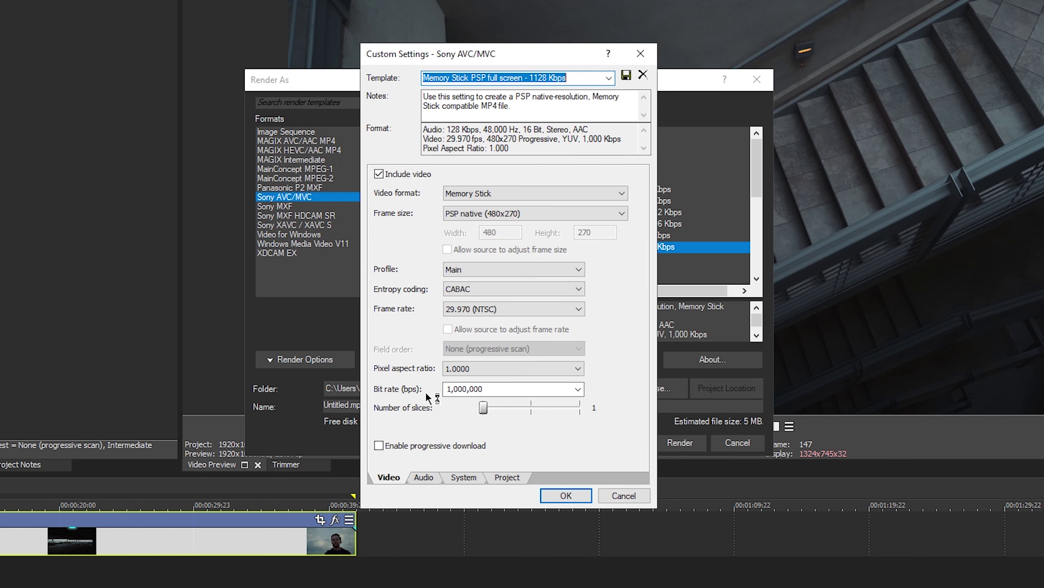
click(584, 370)
click(588, 374)
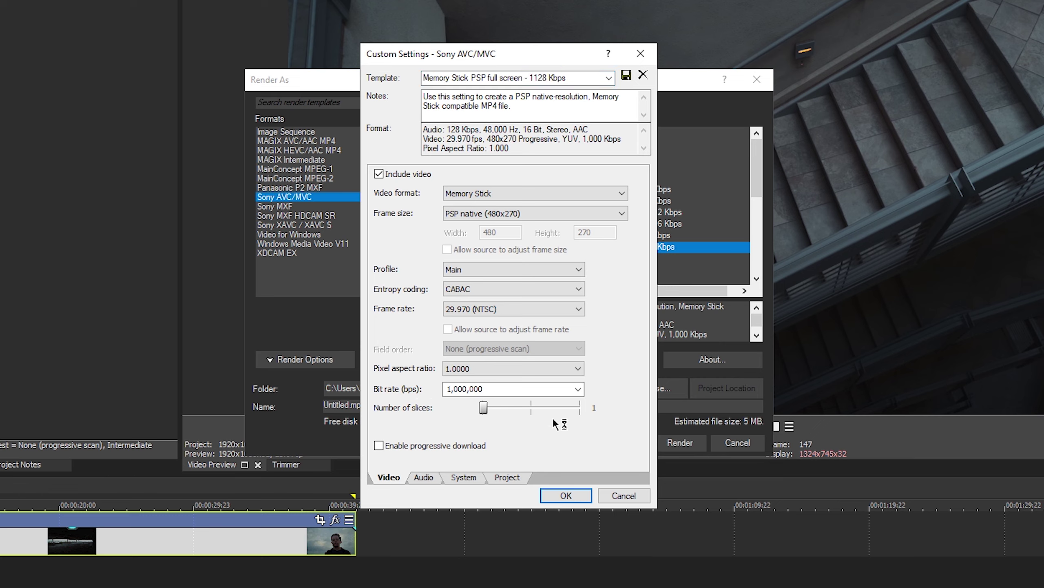
click(427, 479)
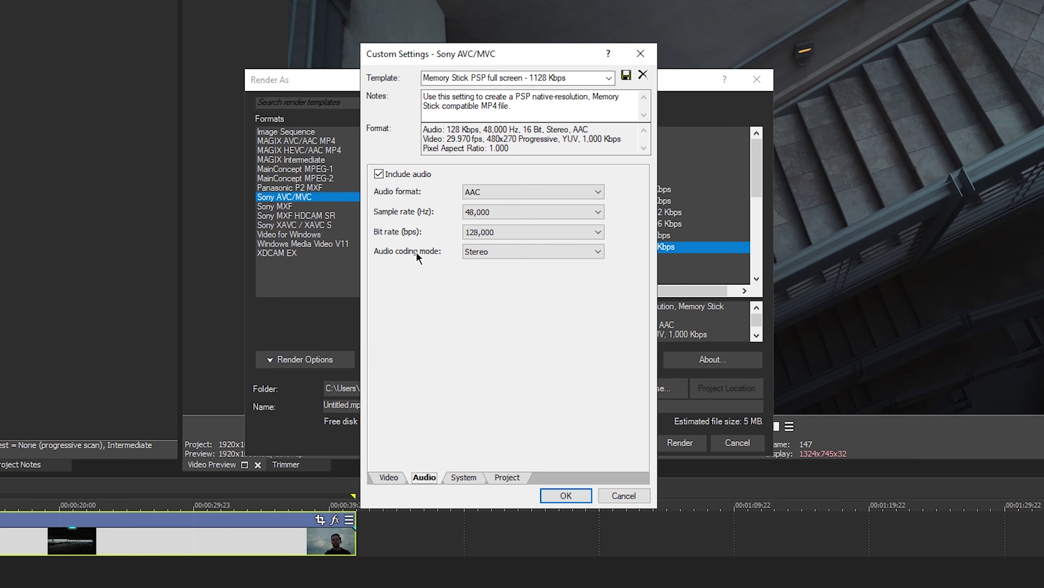
click(540, 251)
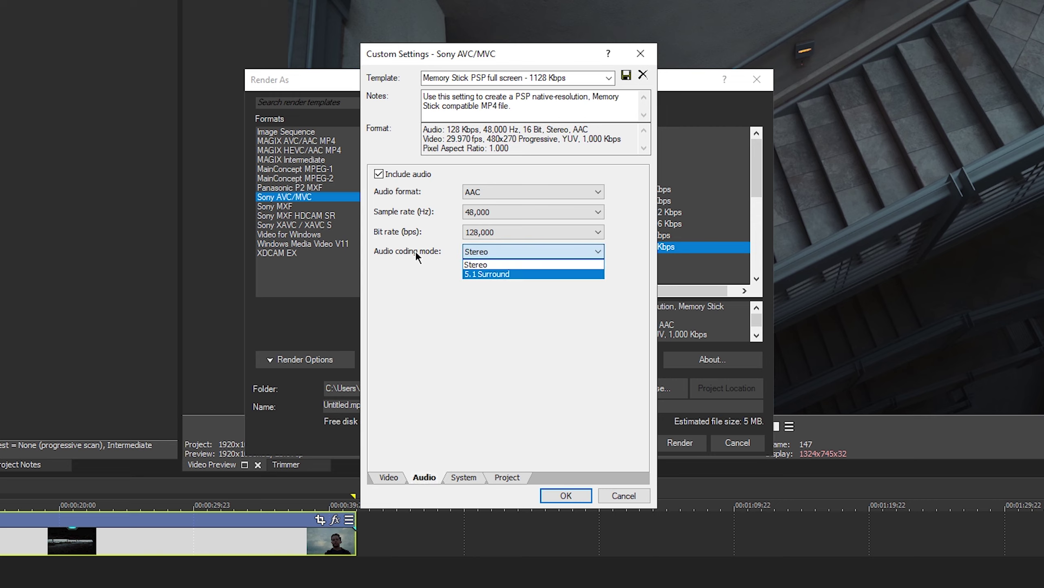
click(629, 499)
click(629, 499)
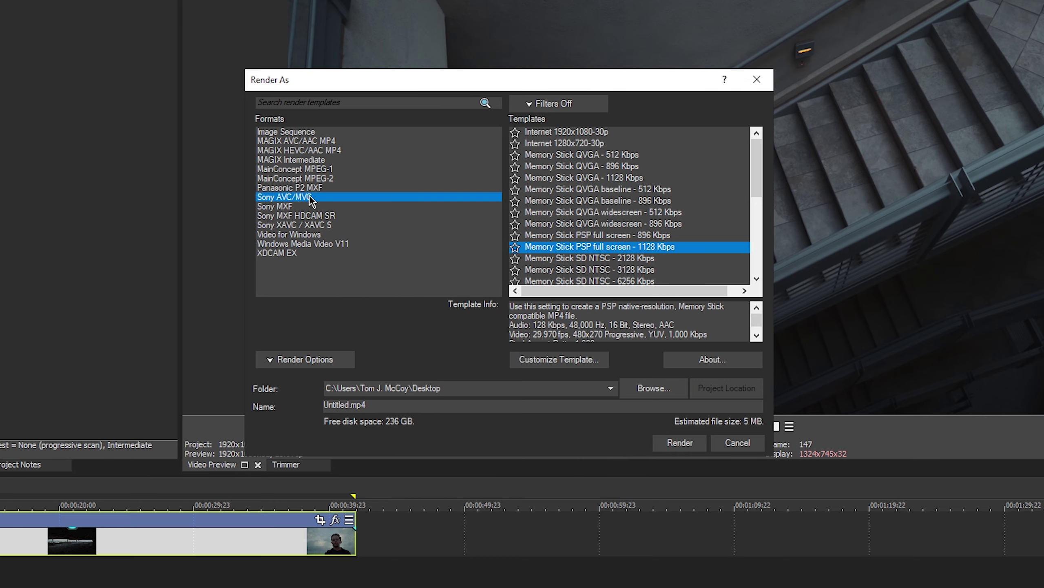
Customize the MAGIX Internet UHD 2160p 59.94 fps template to HD 1080 (1920x1080), keeping High profile
click(331, 140)
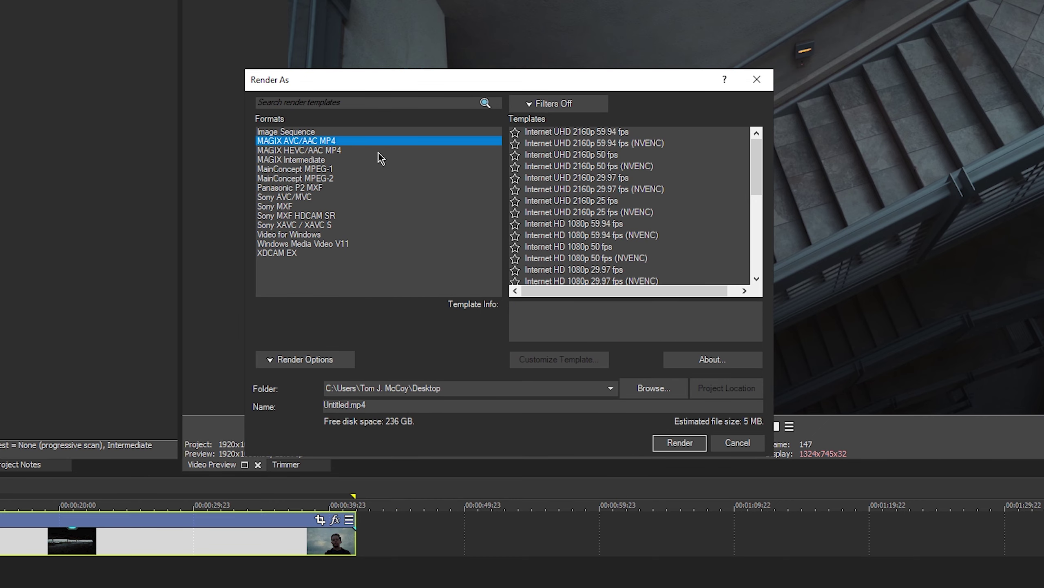
click(592, 133)
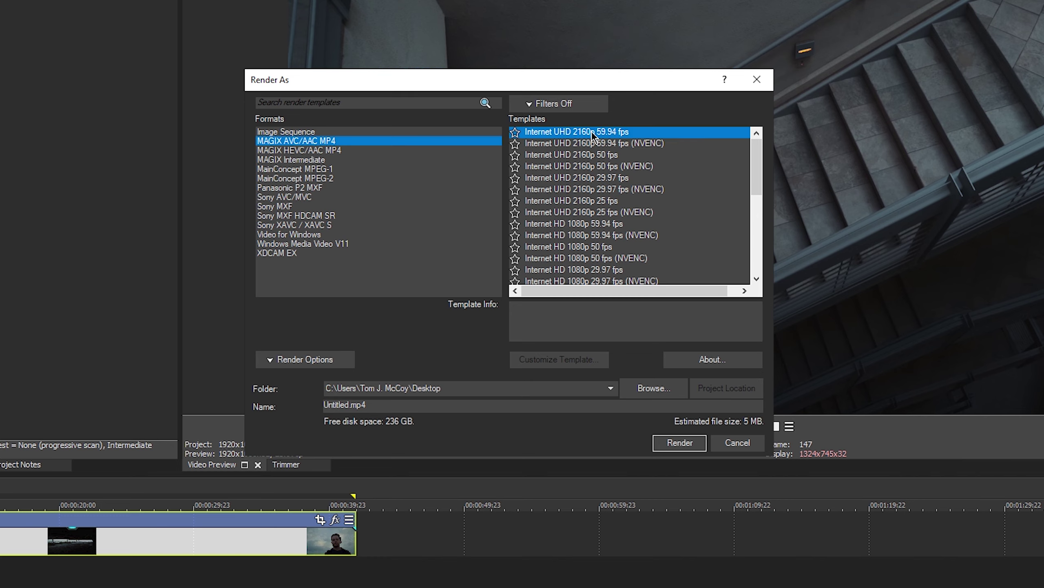
click(588, 364)
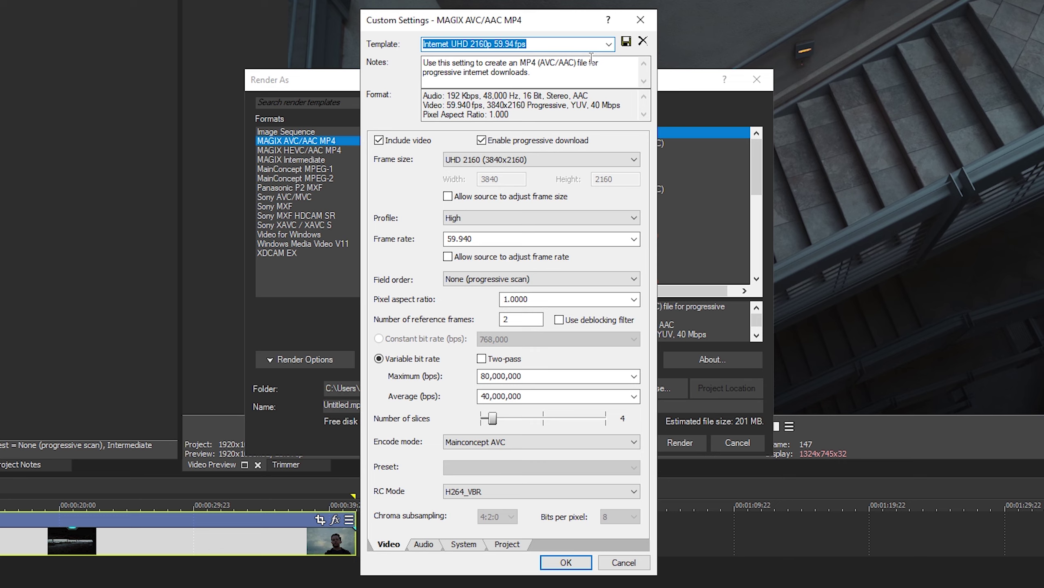
click(571, 159)
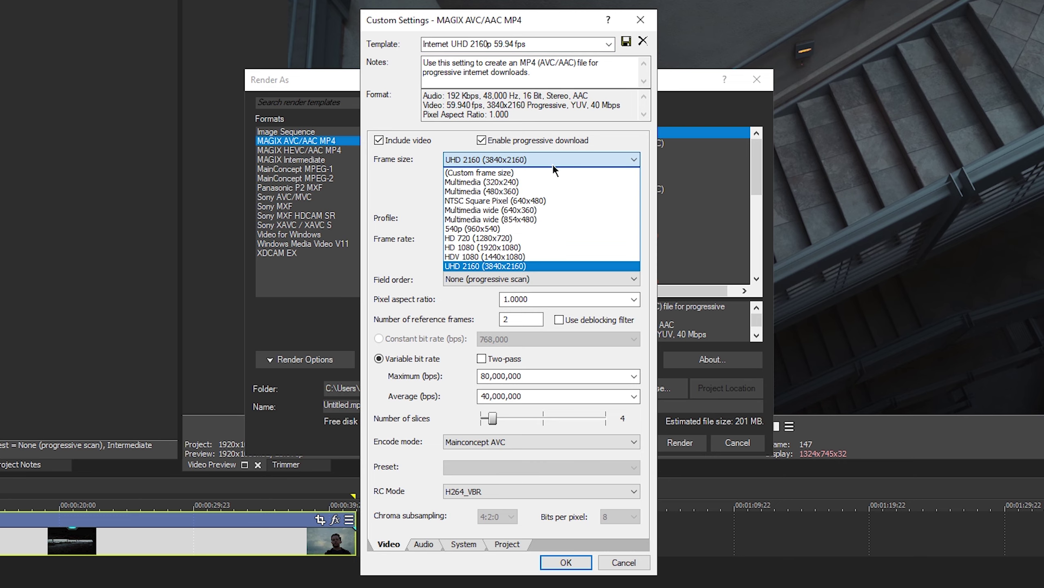
click(525, 247)
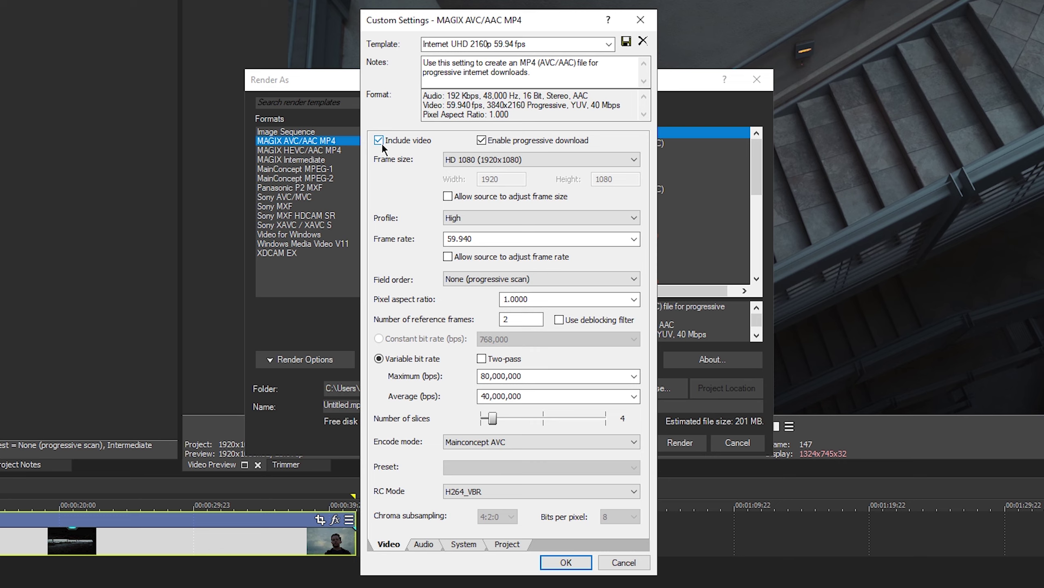
click(512, 217)
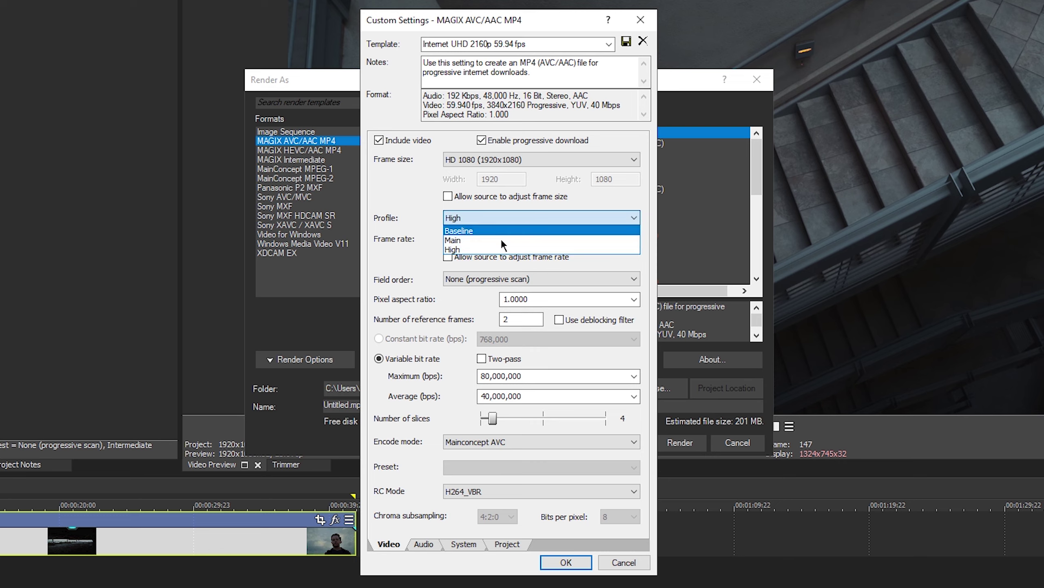
click(495, 231)
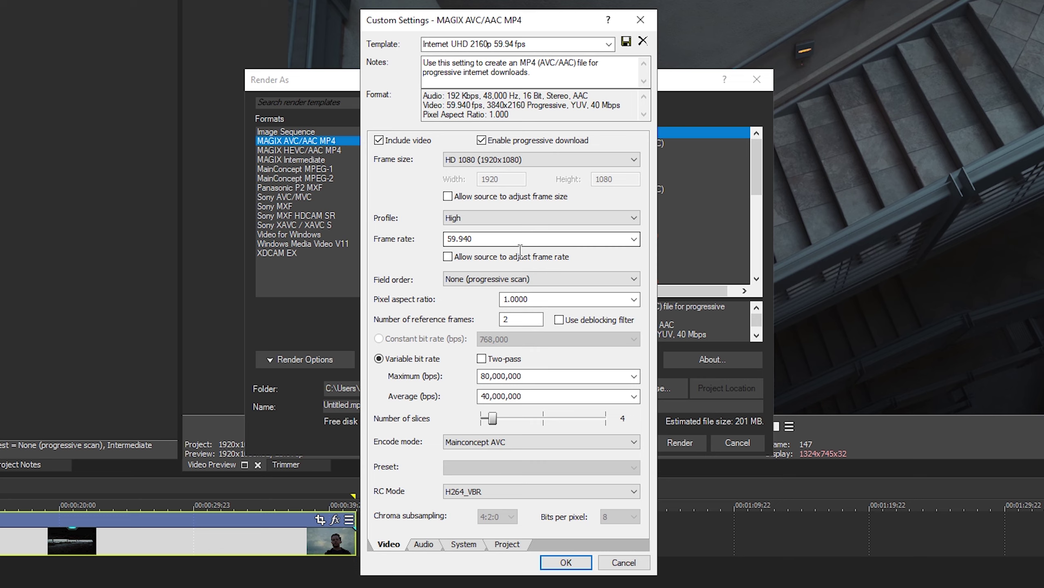
Set frame rate to 23.976 (IVTC Film), keeping progressive field order and checking pixel aspect ratio
click(634, 240)
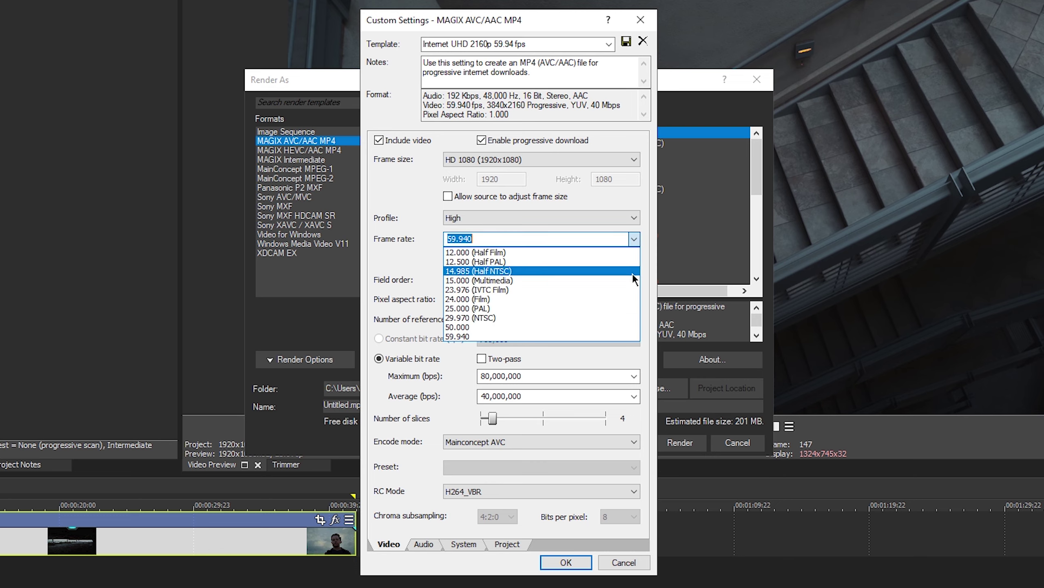
click(539, 291)
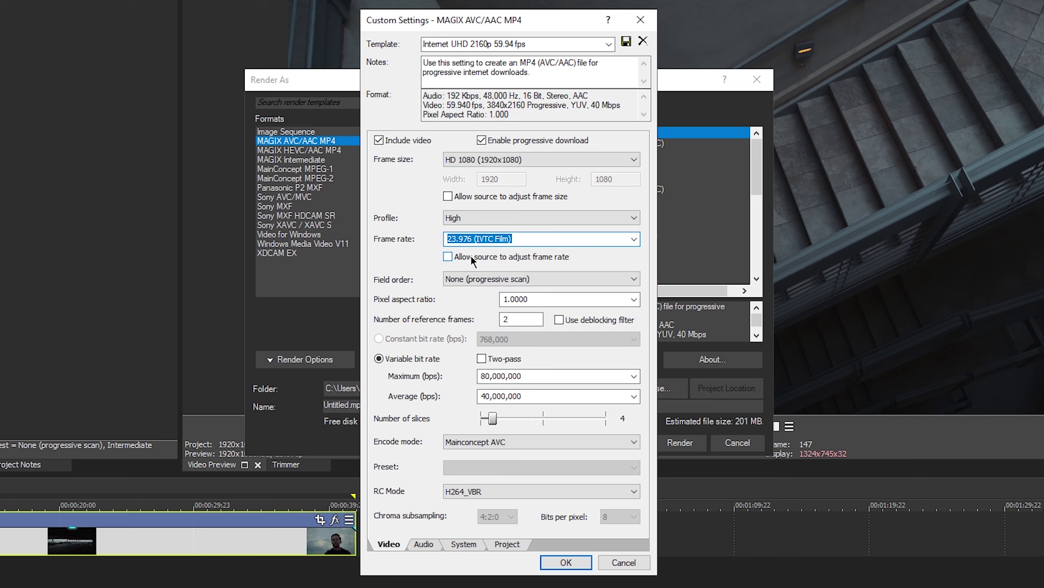
click(495, 279)
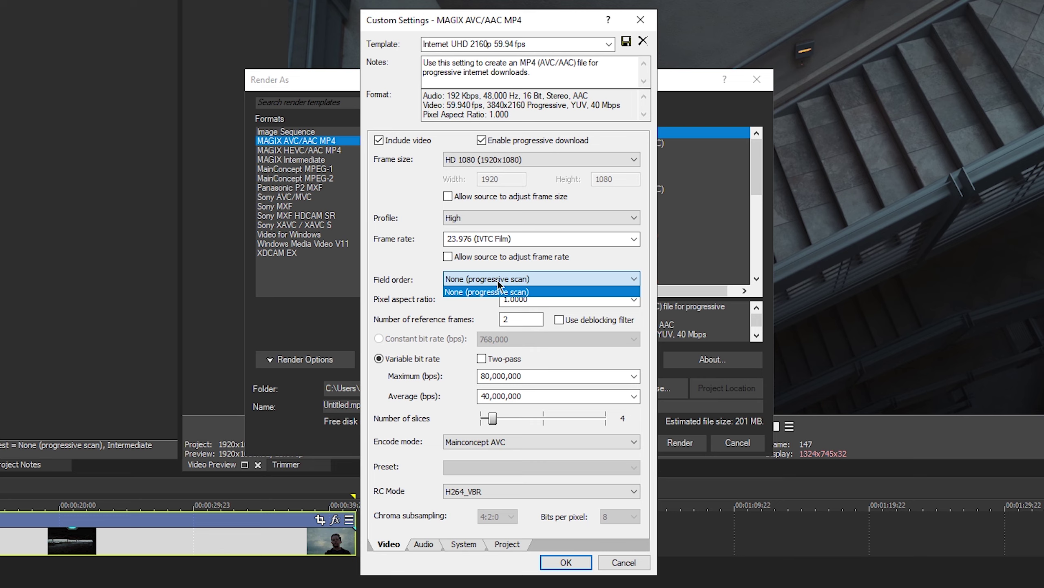
click(390, 275)
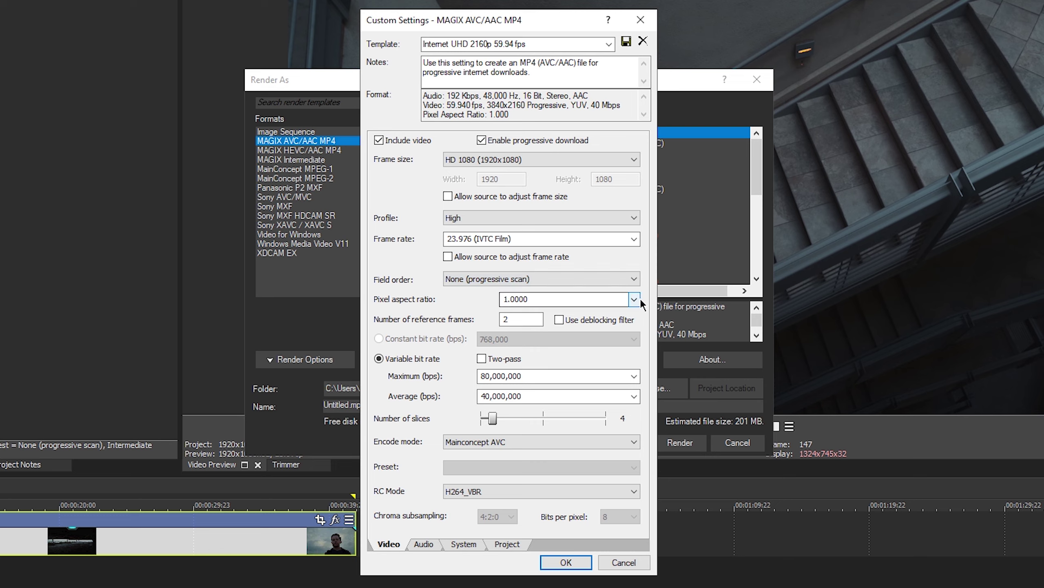
click(573, 304)
Keep H264_VBR rate control, enable two-pass encoding, and select the maximum and average bit rate values
click(514, 490)
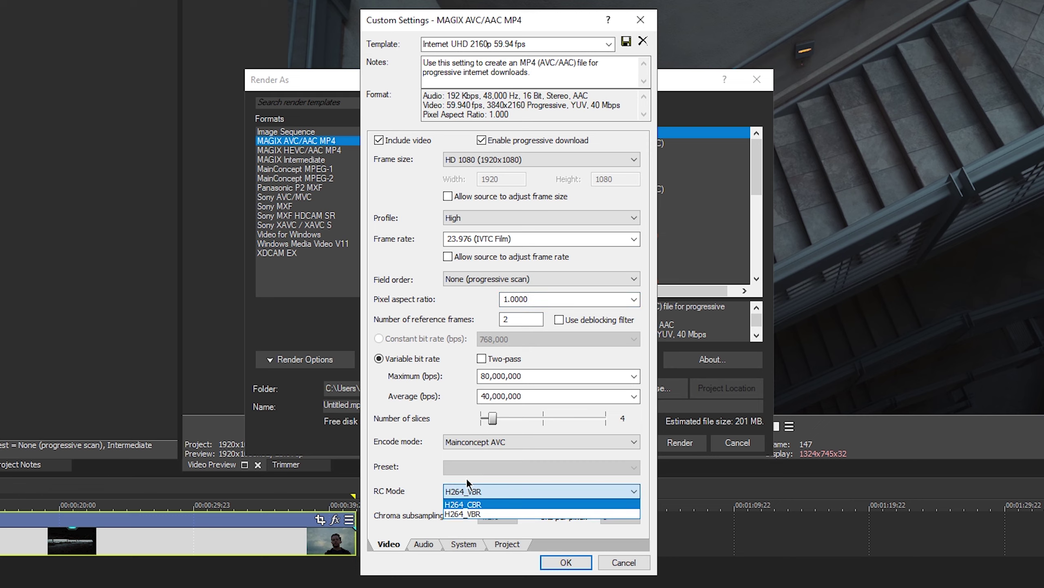
click(420, 493)
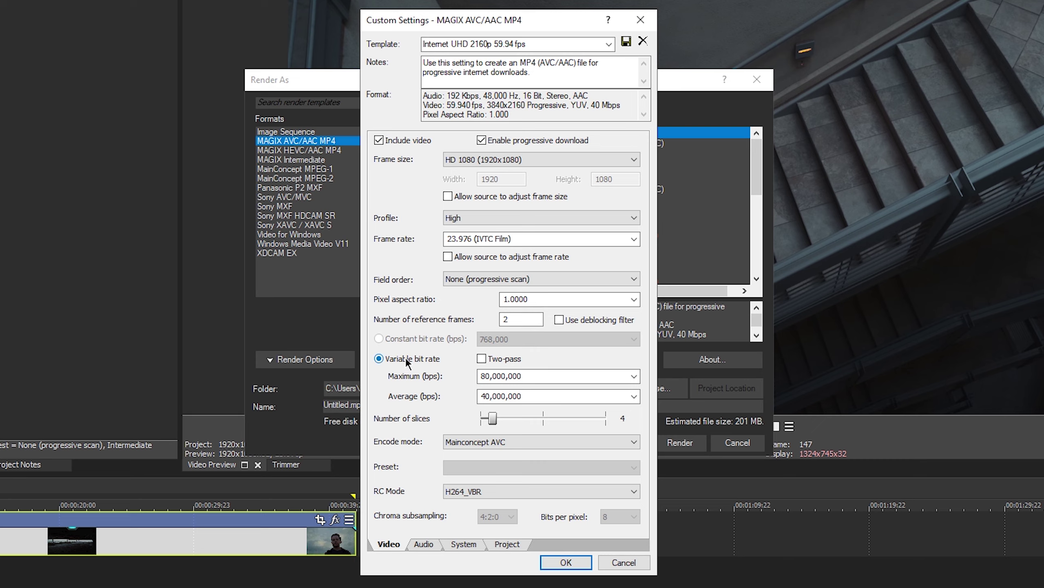
click(491, 359)
double_click(563, 382)
click(514, 396)
key(shift+End)
key(End)
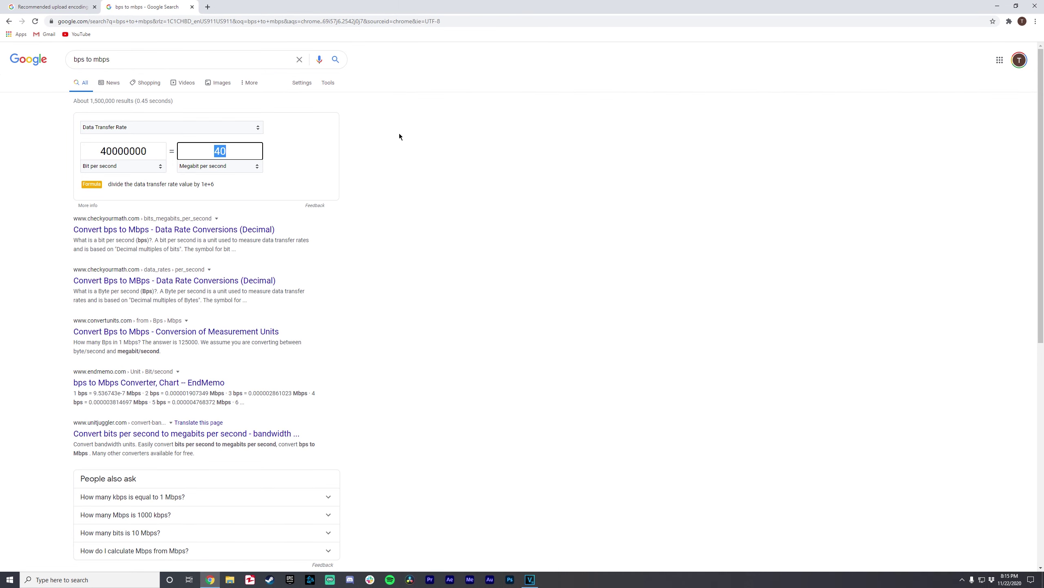
Verify in Google's converter that 40,000,000 bps equals 40 Mbps
click(417, 170)
click(225, 156)
click(248, 160)
click(140, 152)
click(129, 151)
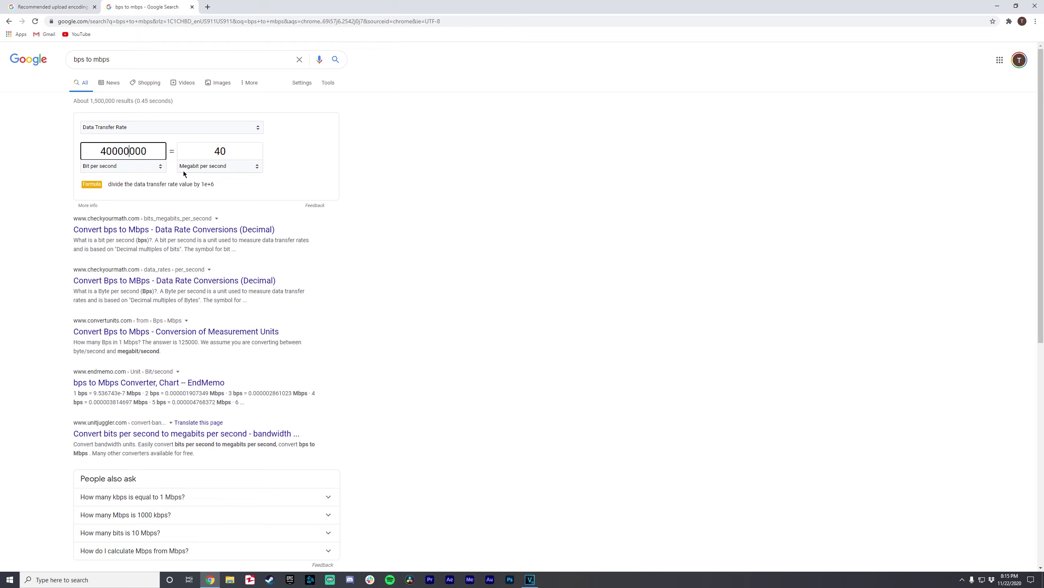
click(192, 159)
click(443, 174)
Return to the YouTube Help recommended upload bitrate page
key(alt+Tab)
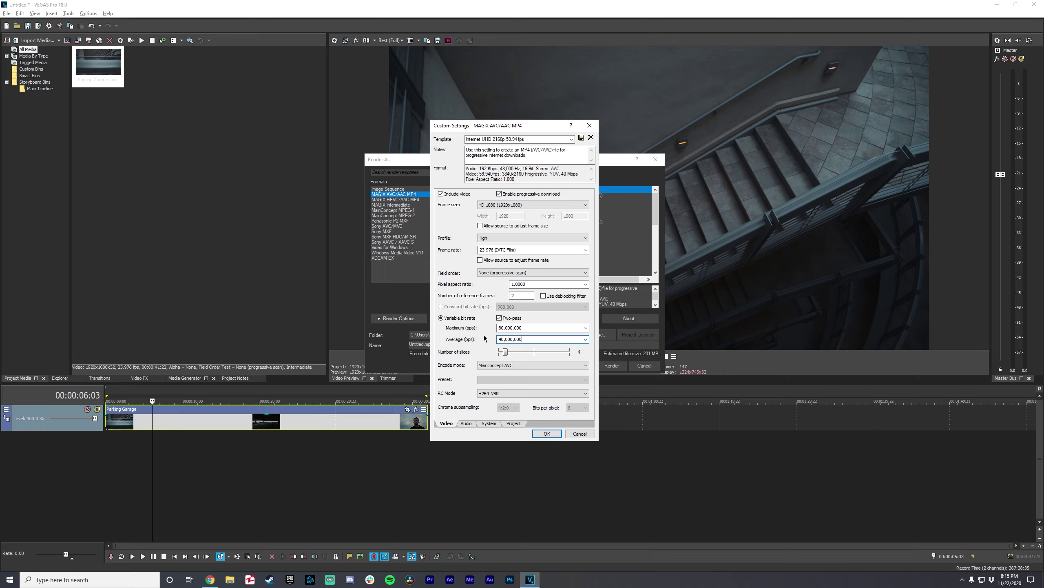
click(210, 579)
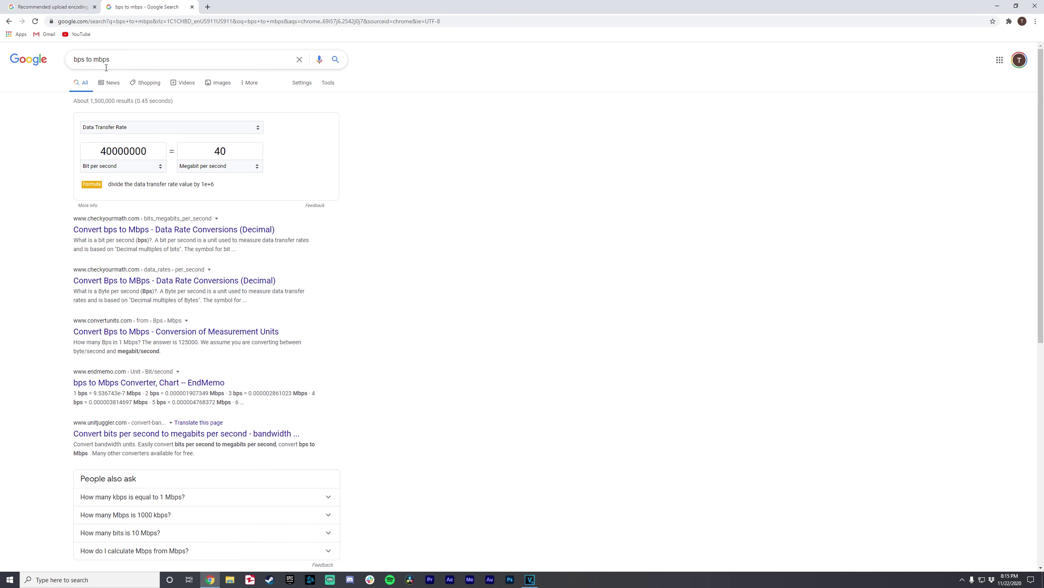
key(ctrl+shift+Tab)
Highlight the 8 Mbps value for 1080p at standard frame rate in the SDR bitrate table
click(358, 259)
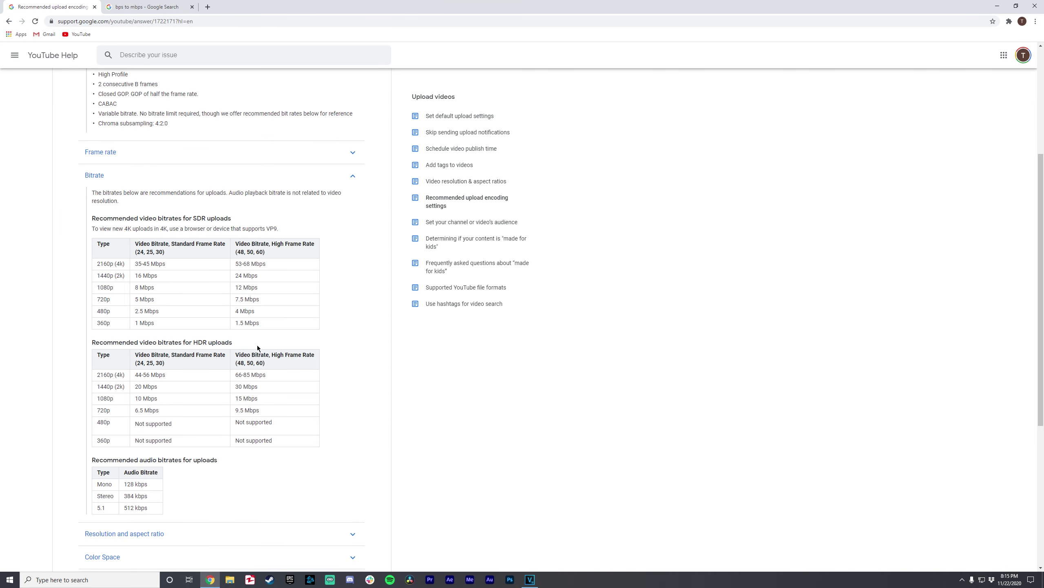
mouse_move(135, 288)
mouse_down()
mouse_move(155, 288)
mouse_move(135, 287)
mouse_up()
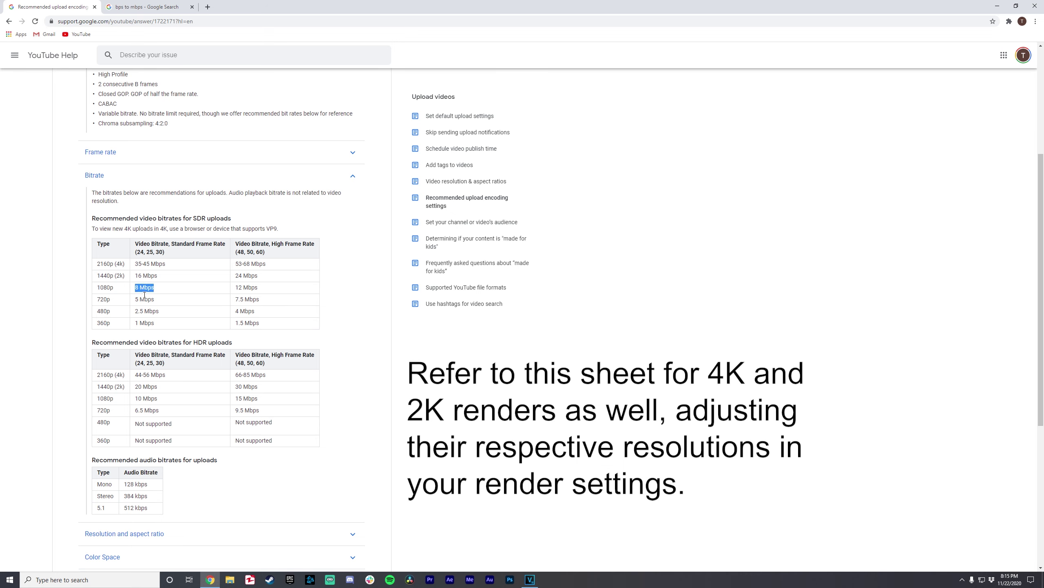
click(147, 294)
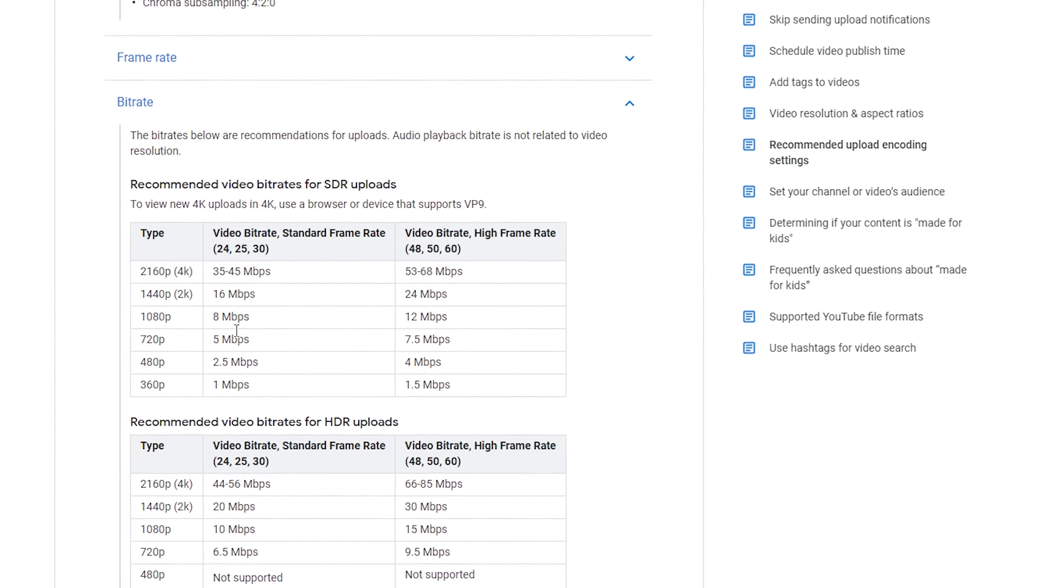
drag(157, 328, 197, 331)
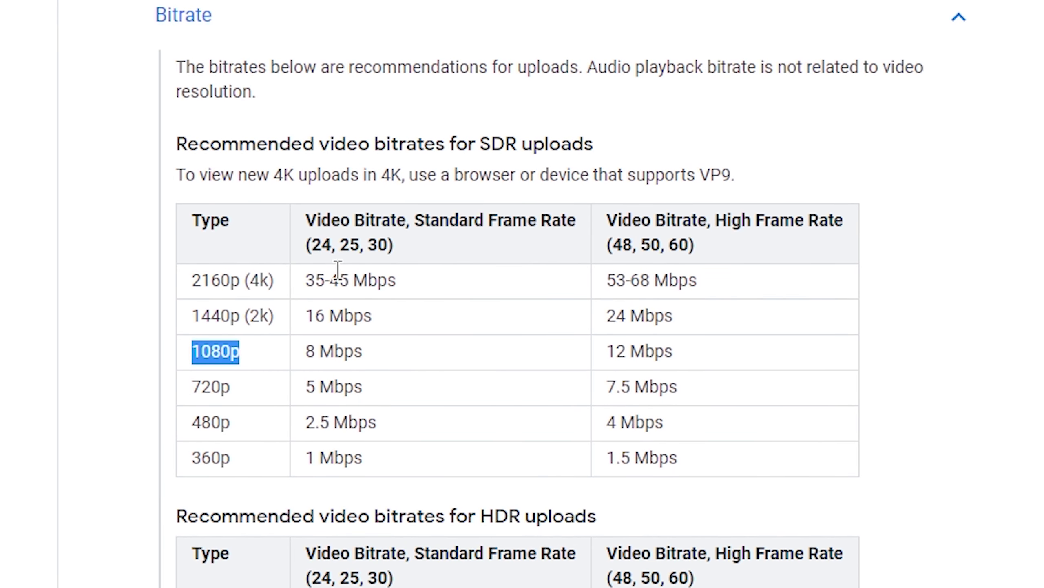
drag(306, 247, 349, 249)
drag(305, 359, 368, 345)
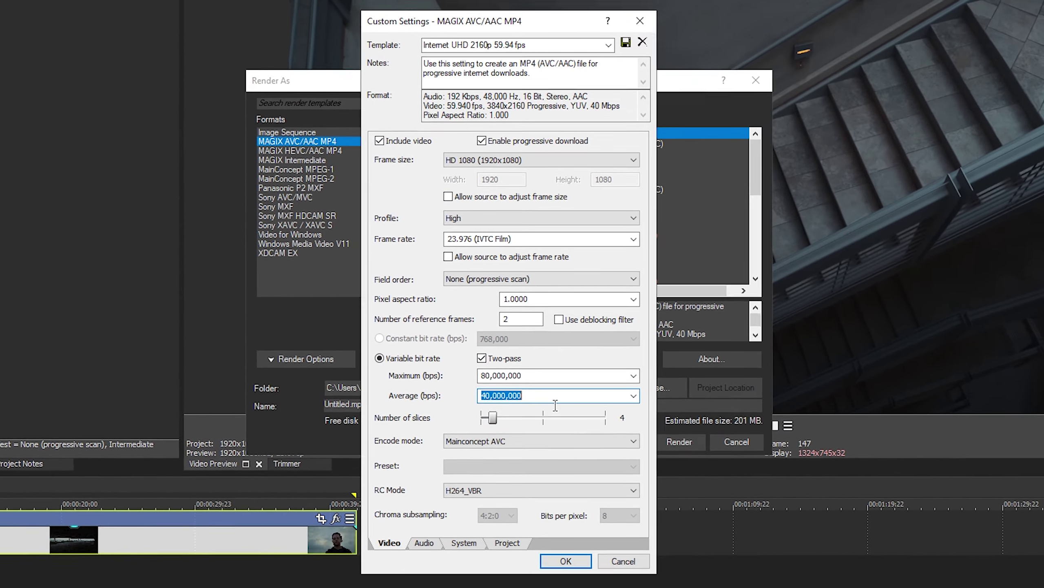
Enter 8000000 in Average (bps) and 16,000,000 in Maximum (bps)
text(8000000)
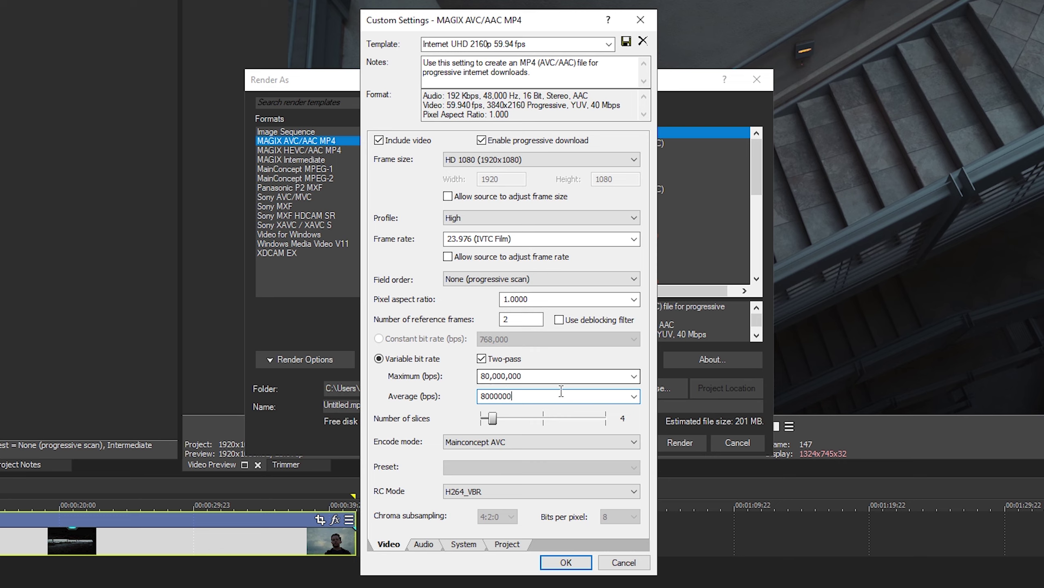
key(shift+Tab)
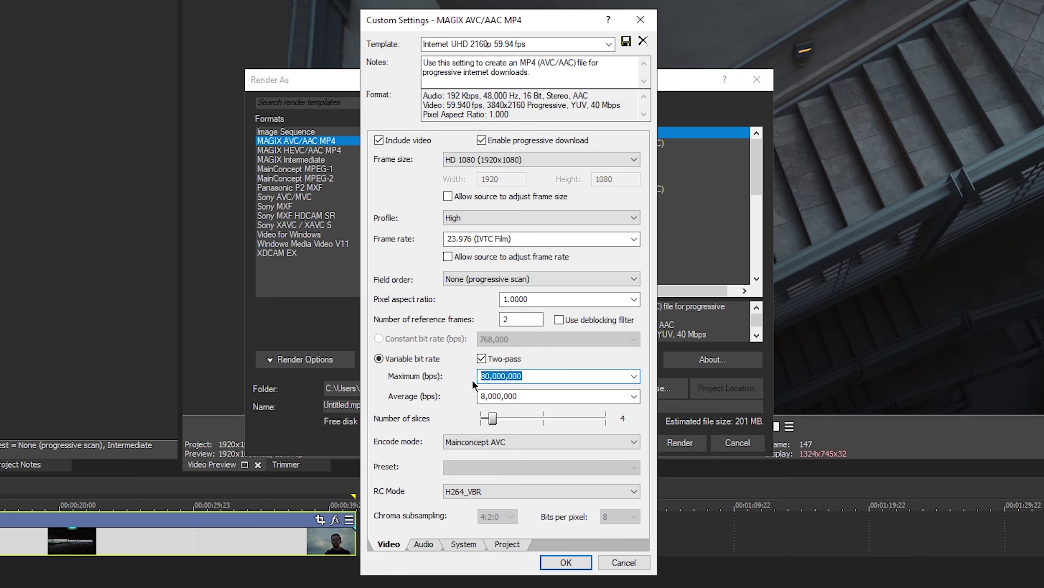
text(16,000,)
text(000)
key(Tab)
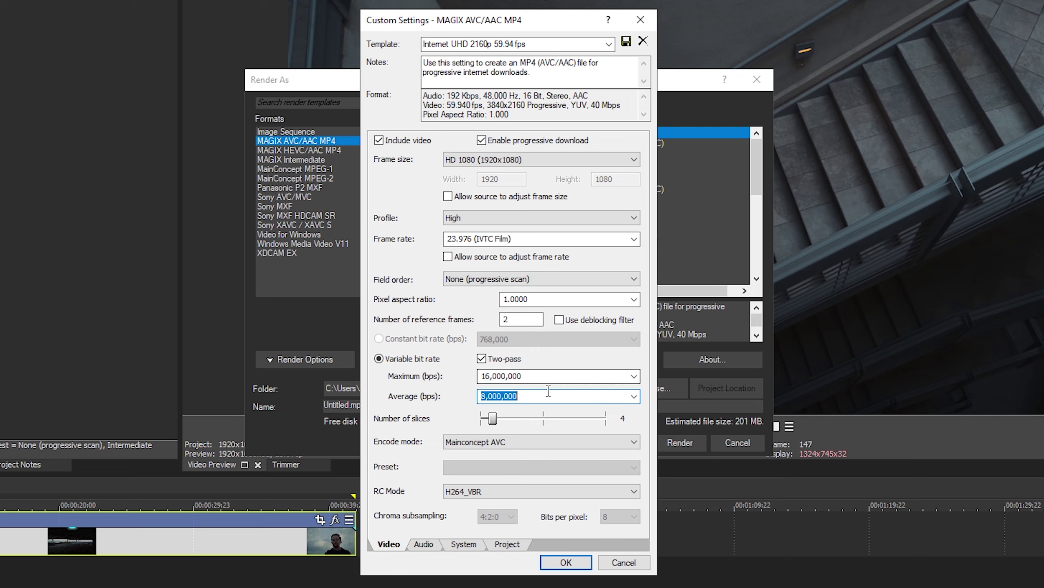
key(shift+Tab)
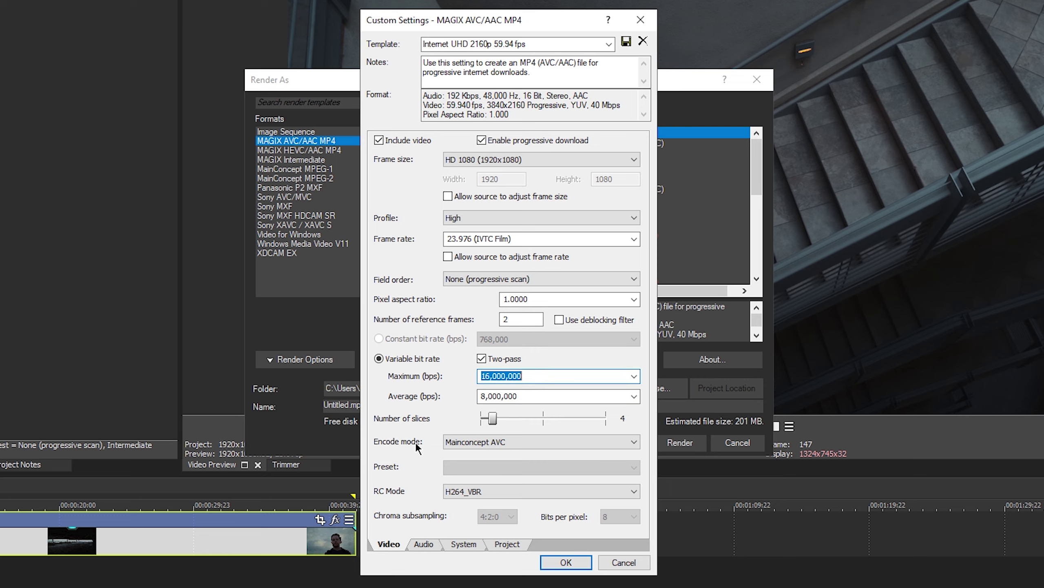
click(504, 441)
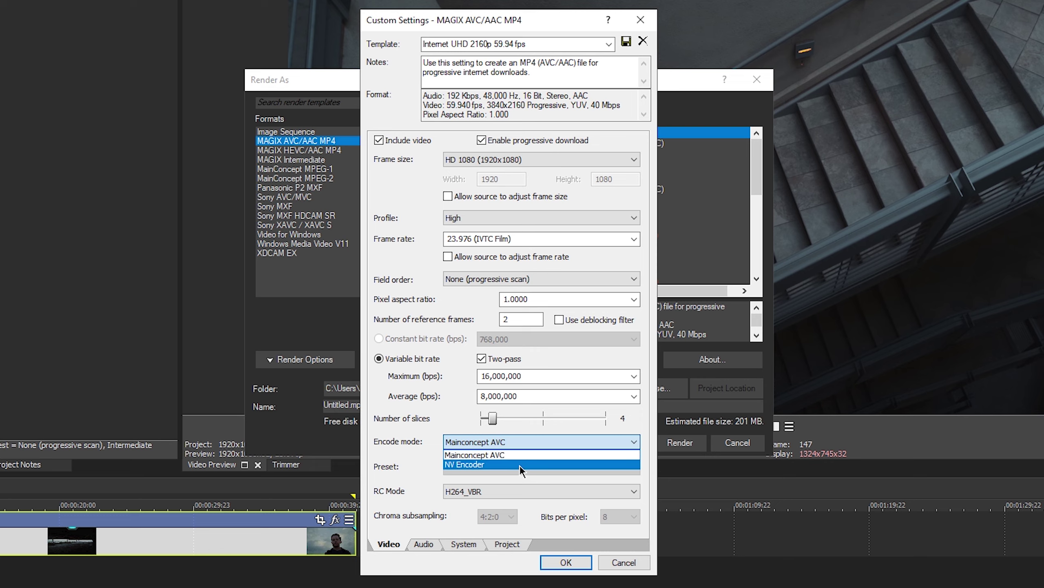
click(523, 456)
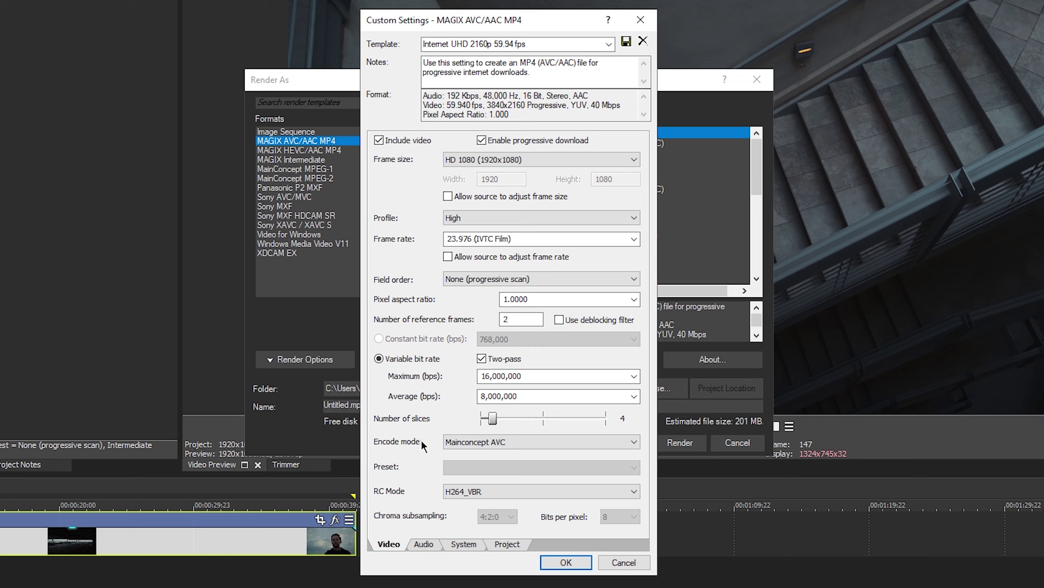
click(496, 444)
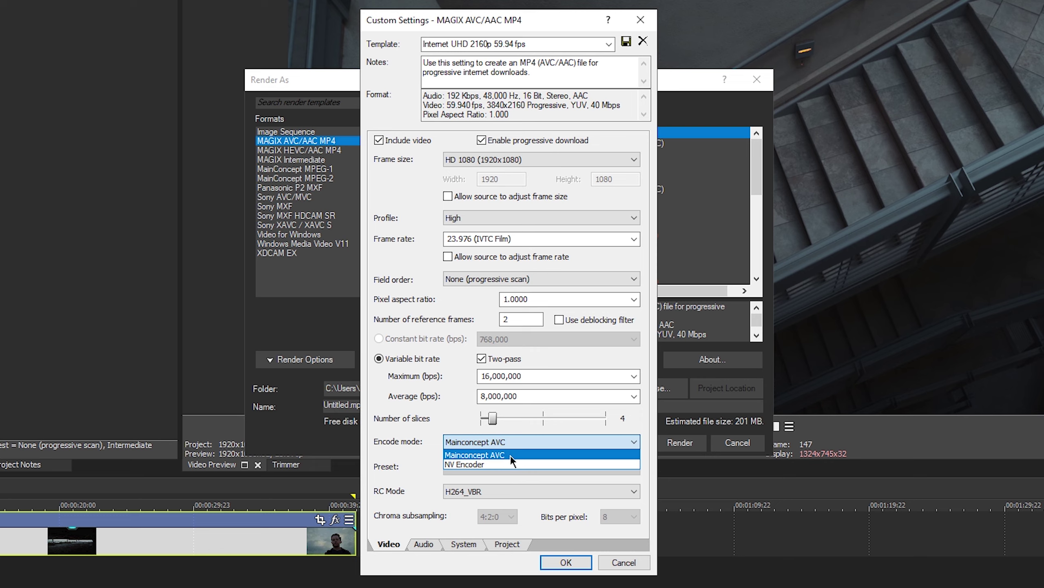
click(513, 455)
click(504, 444)
click(508, 456)
Set the audio bit rate to 384,000 bps
key(ctrl+Tab)
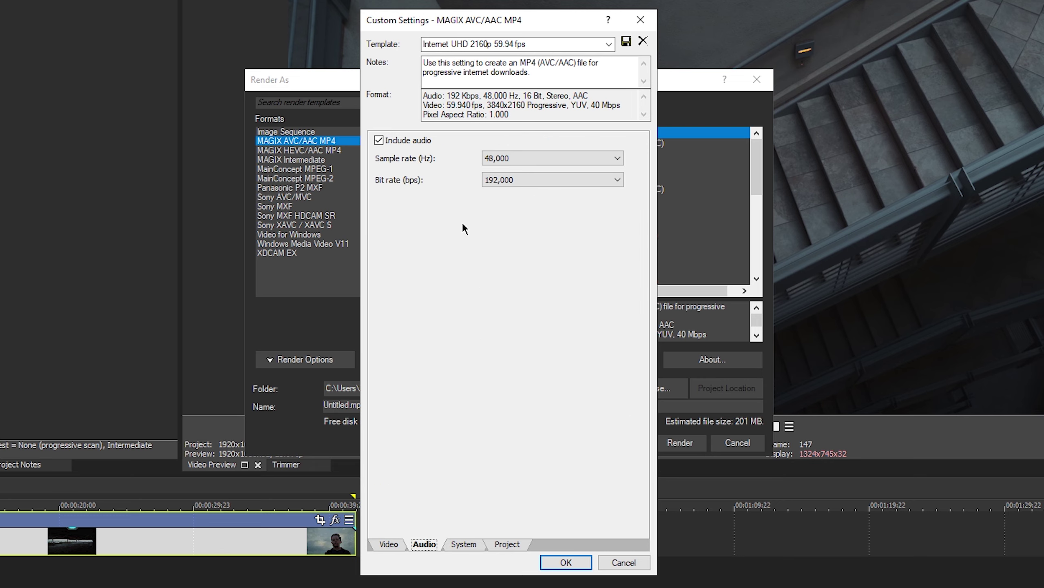
click(532, 180)
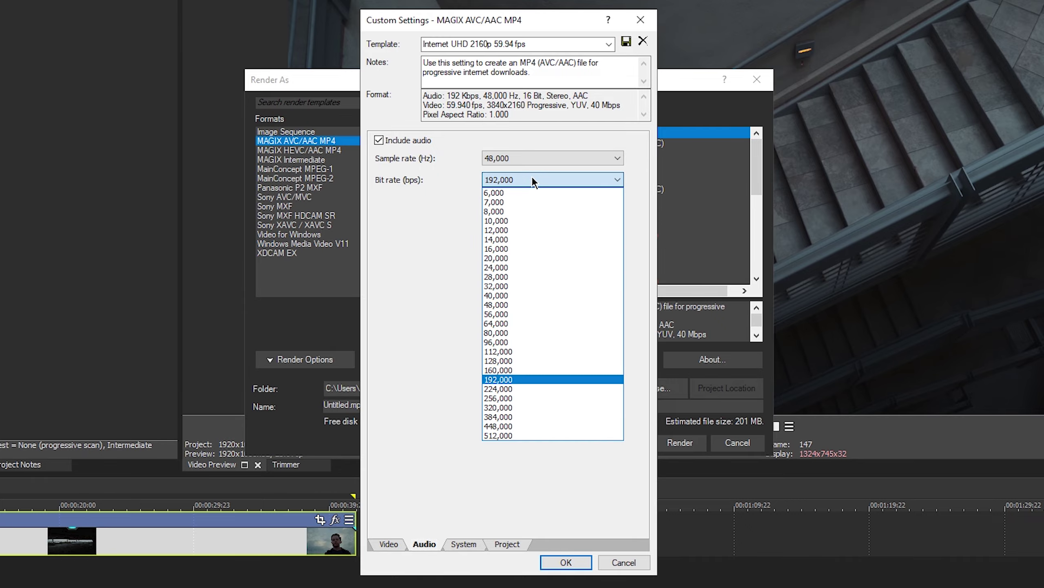
click(527, 417)
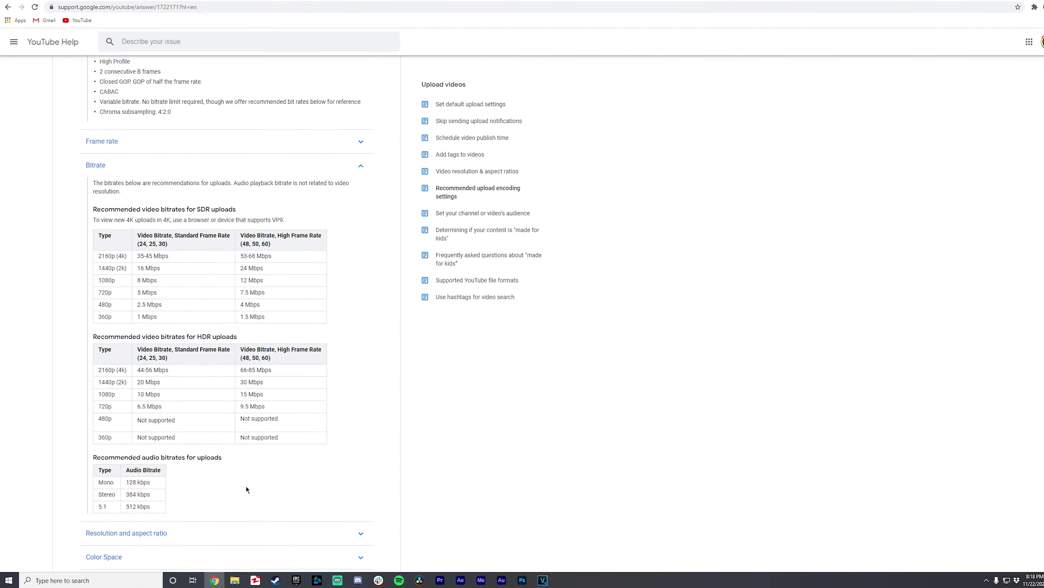
Check YouTube Help's audio table, highlighting the 384 kbps stereo recommendation
drag(204, 373, 385, 370)
click(363, 362)
key(ctrl+shift+Home)
click(359, 401)
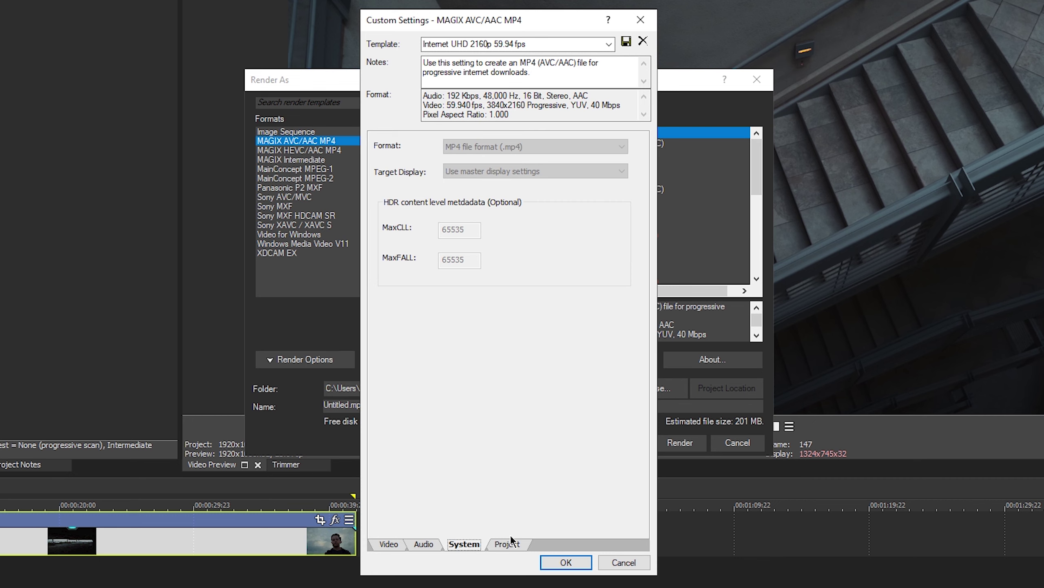
Set video rendering quality to Best and apply the customized MP4 settings
click(508, 544)
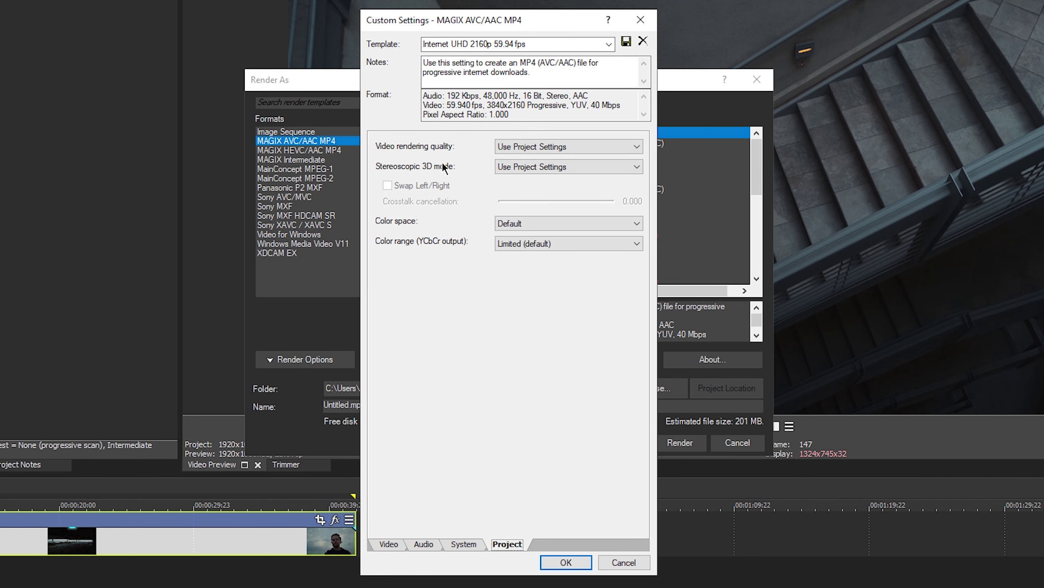
click(575, 142)
click(521, 199)
click(390, 543)
click(563, 562)
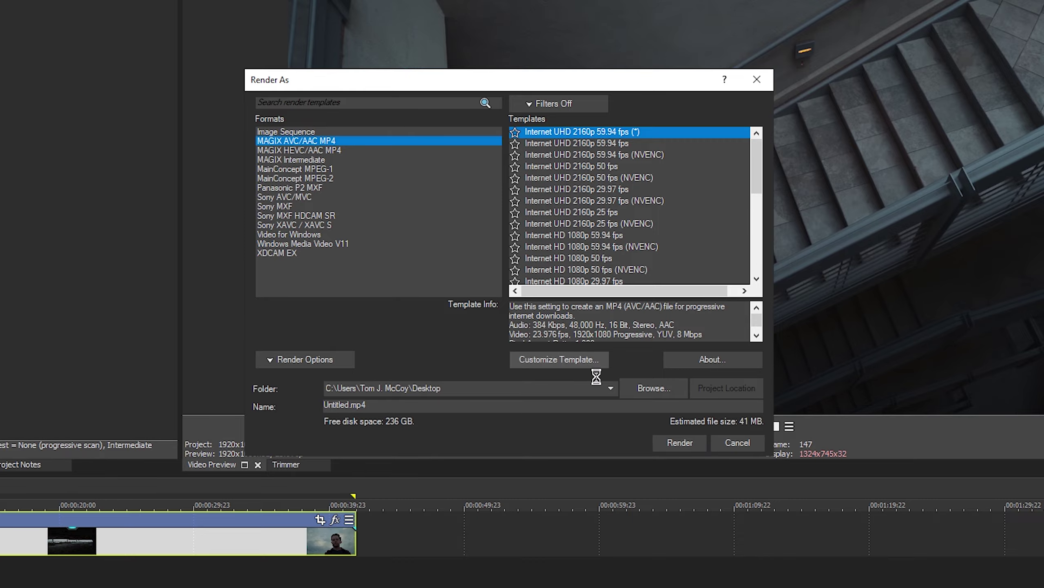
Reopen the custom settings and enter 'Youtube 1080' as the template name
click(592, 364)
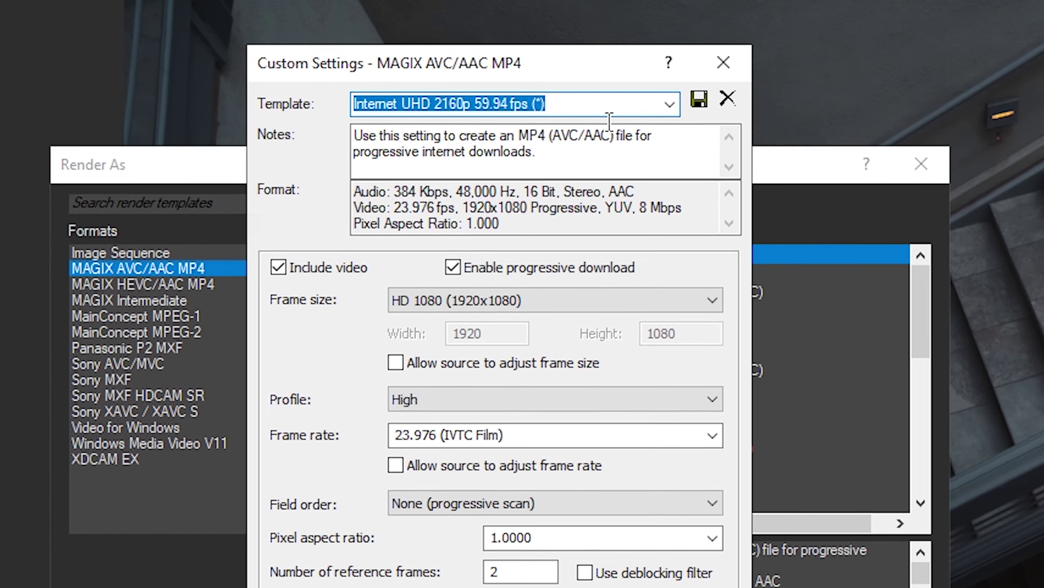
text(Youtube)
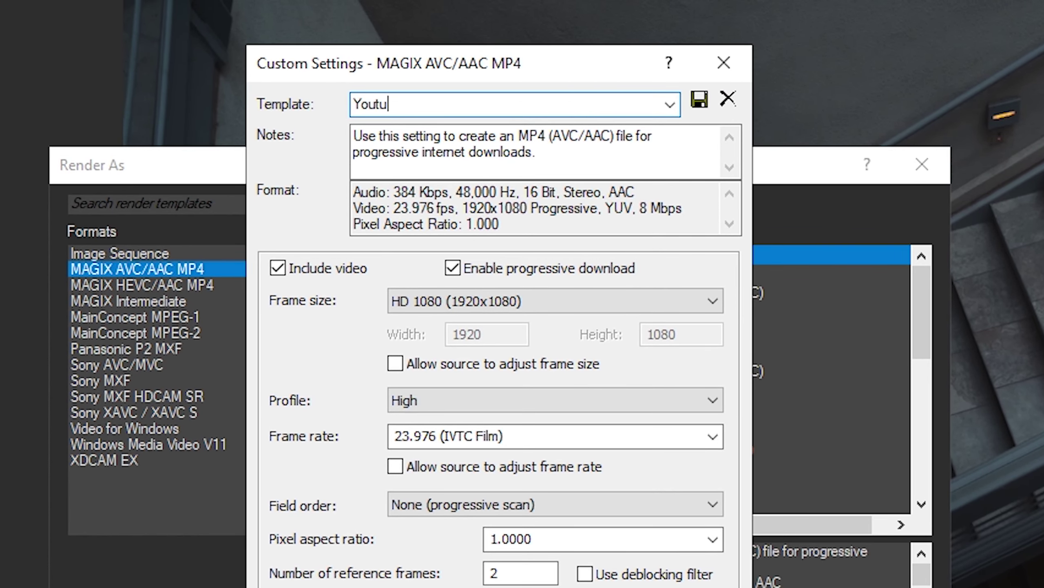
text( 1080)
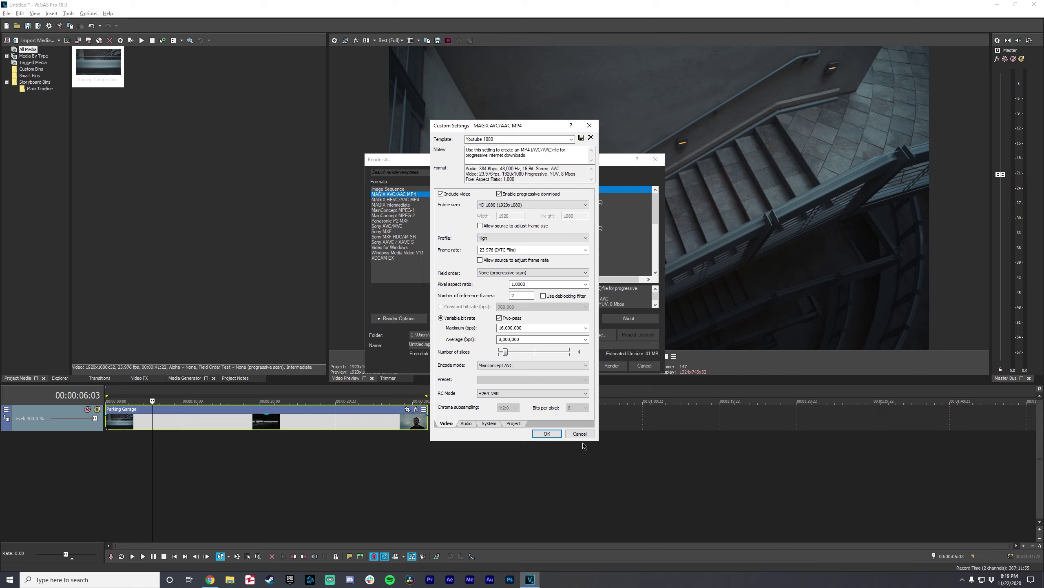
Accept the Youtube 1080 settings to return to the Render As dialog
click(580, 439)
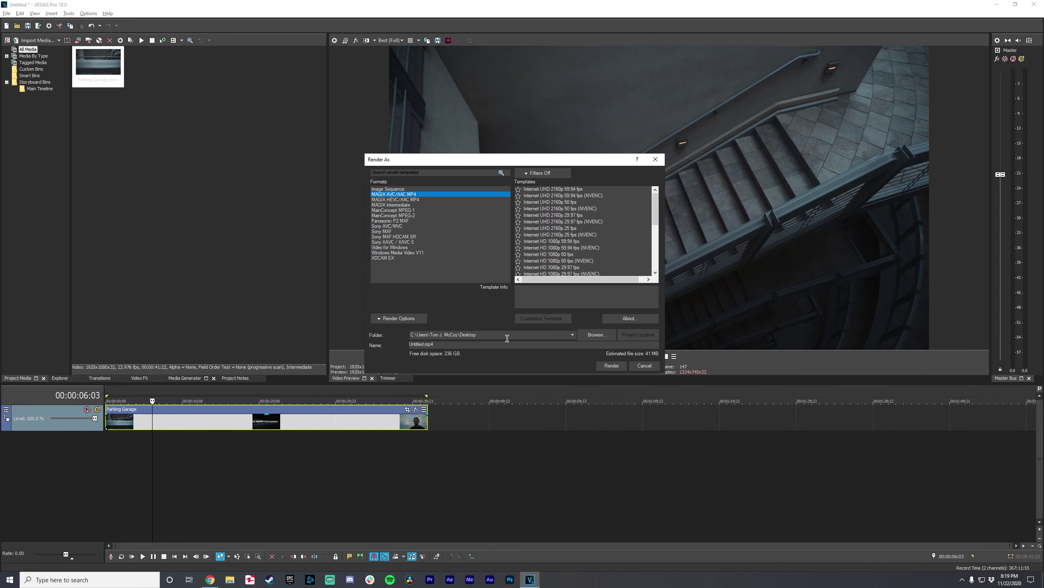